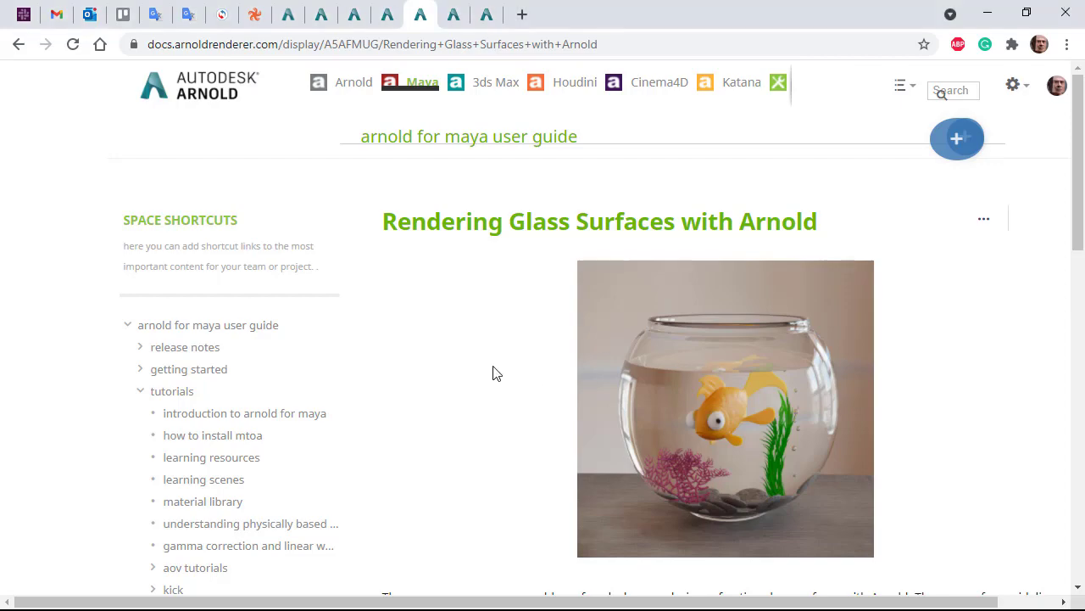
Skim the introduction of the Rendering Glass Surfaces with Arnold tutorial page.
scroll(452, 369, down, 5)
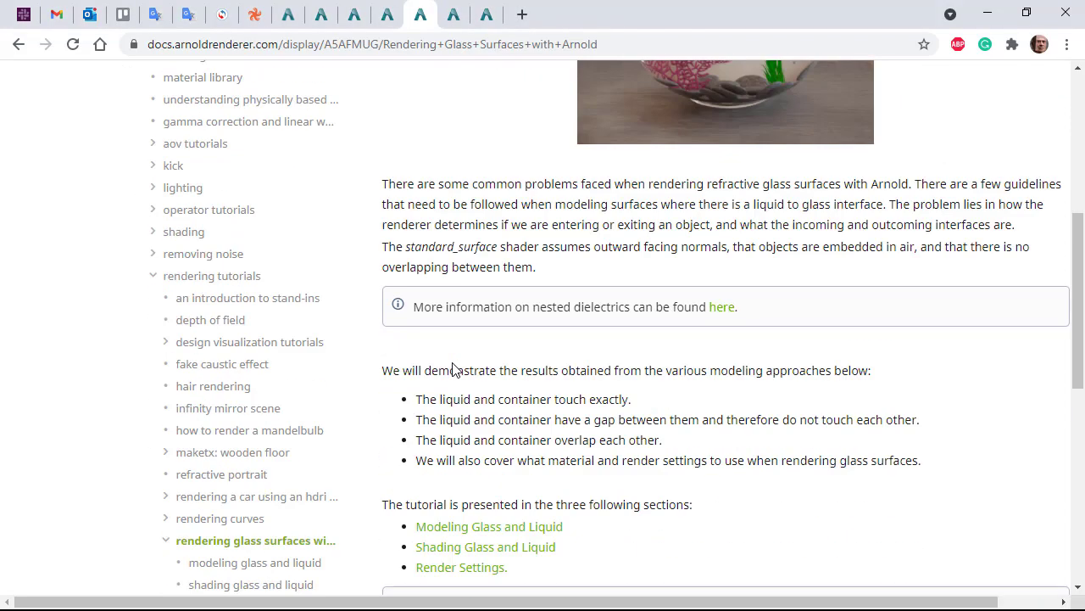
scroll(452, 369, up, 5)
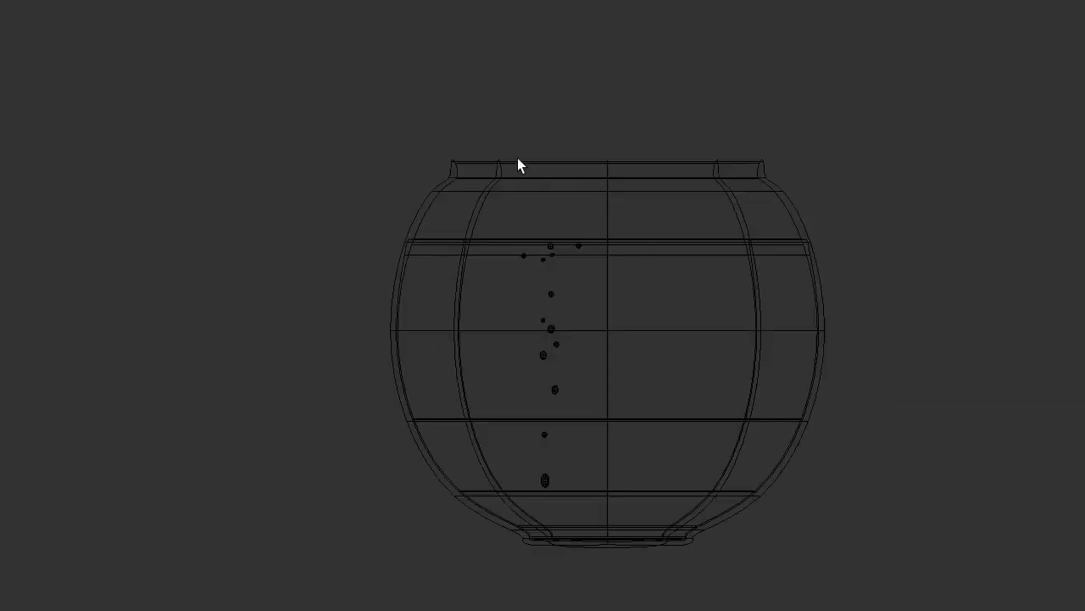
Display the face normals of the fishbowl, water and bubble meshes to check which way they face.
click(588, 225)
drag(568, 253, 538, 249)
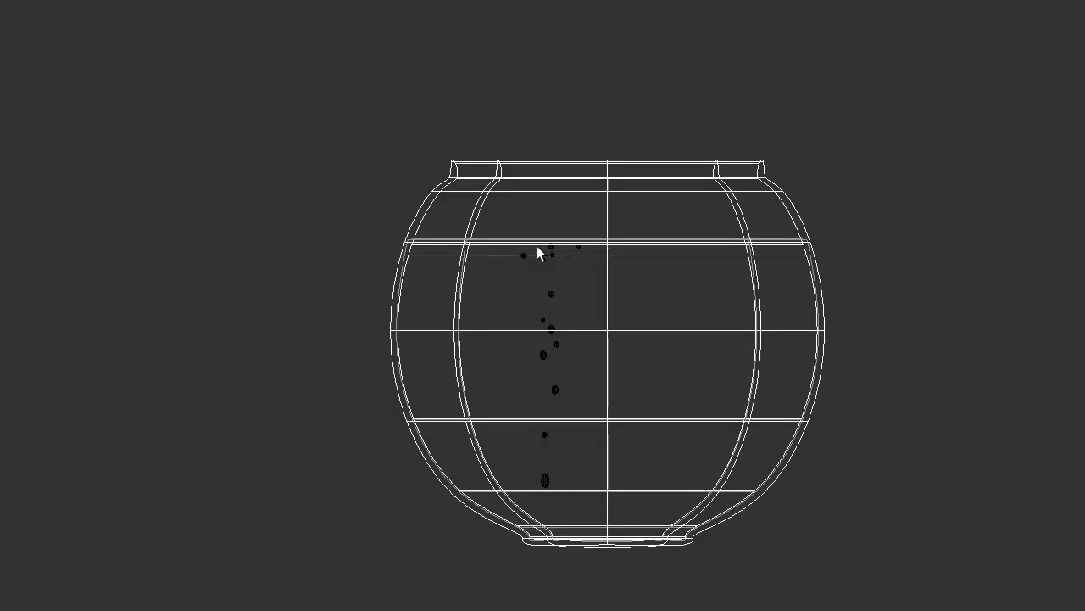
drag(480, 138, 627, 407)
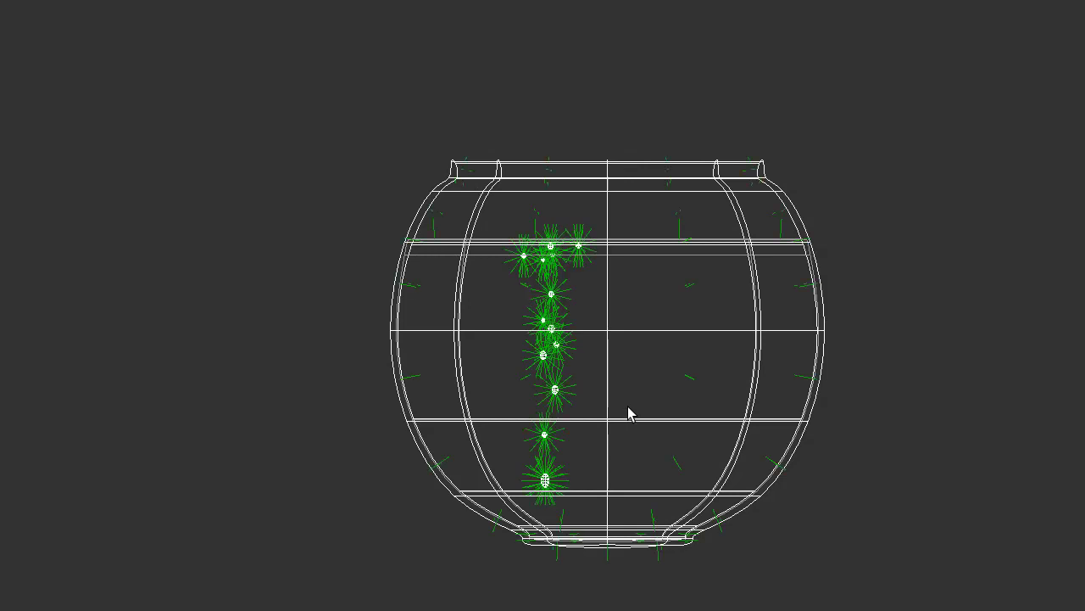
click(367, 333)
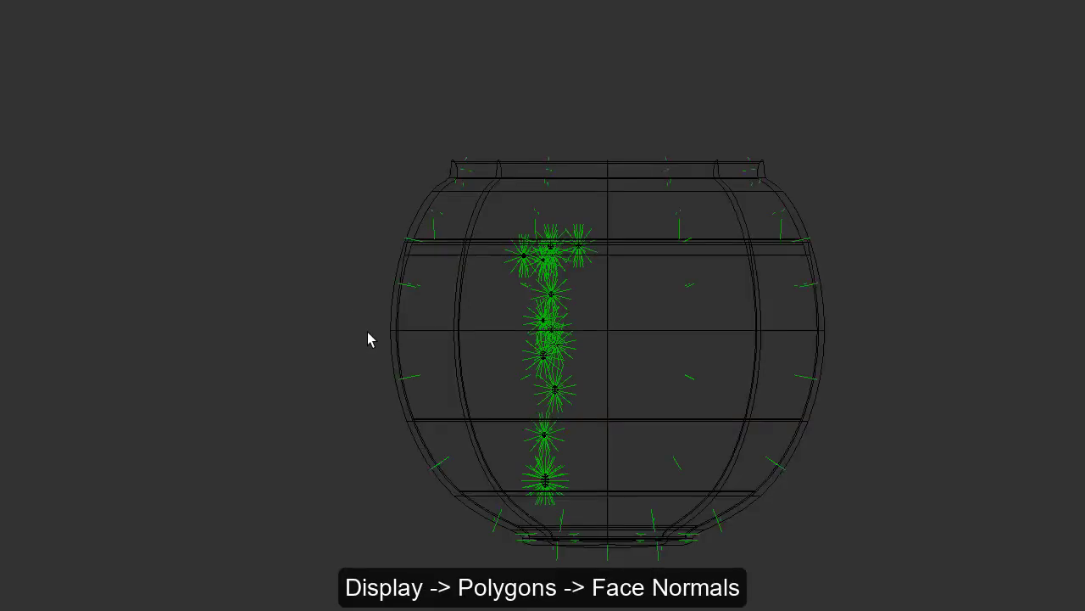
drag(348, 161, 877, 593)
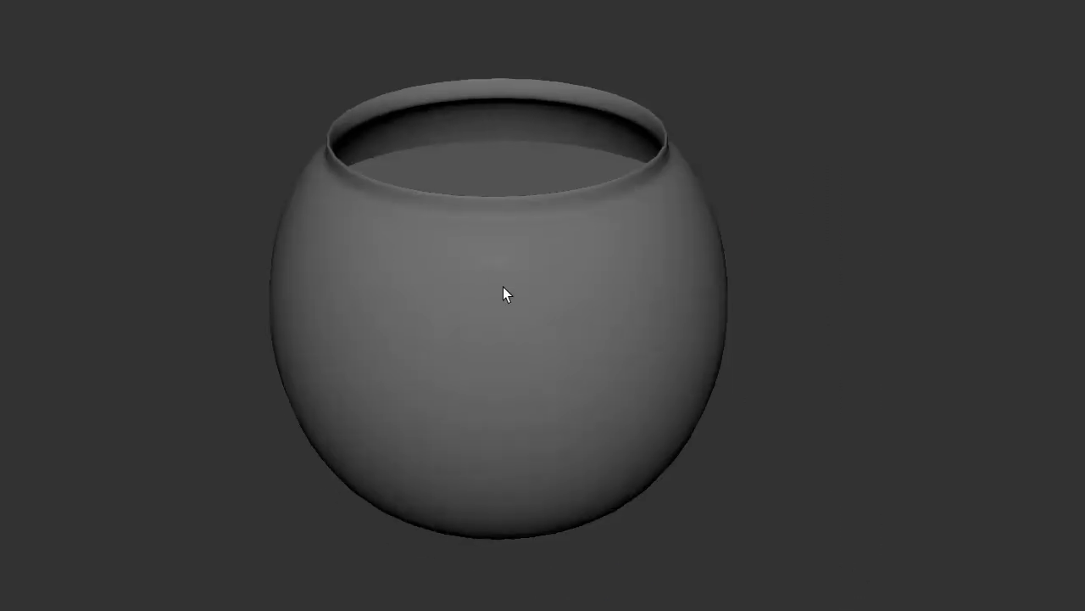
Assign a new aiStandardSurface material to the fishbowl and name it glass.
middle_drag(503, 287, 503, 284)
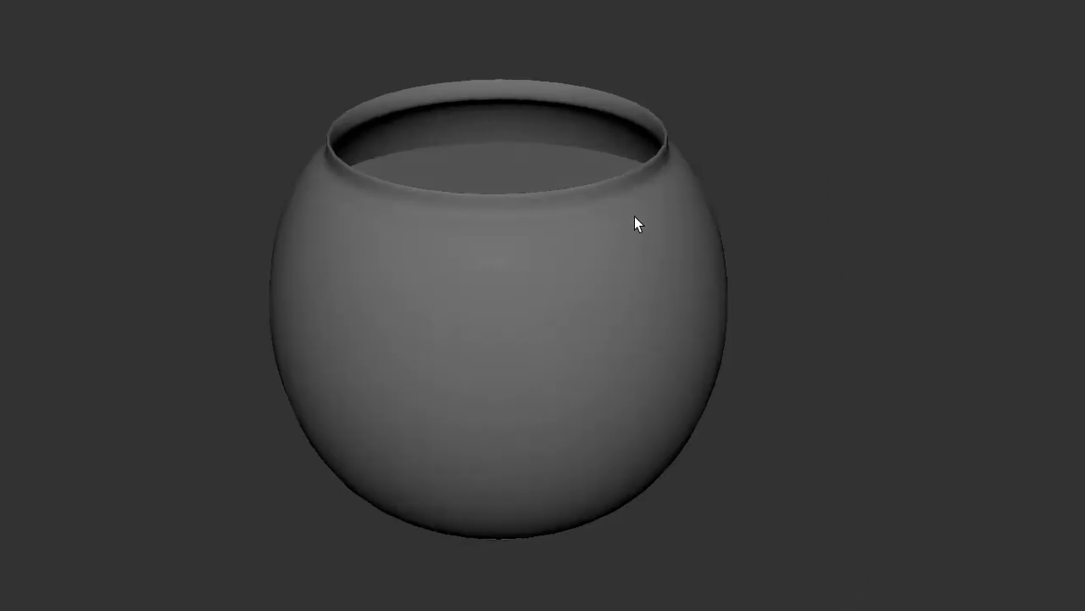
right_drag(635, 222, 638, 540)
click(488, 256)
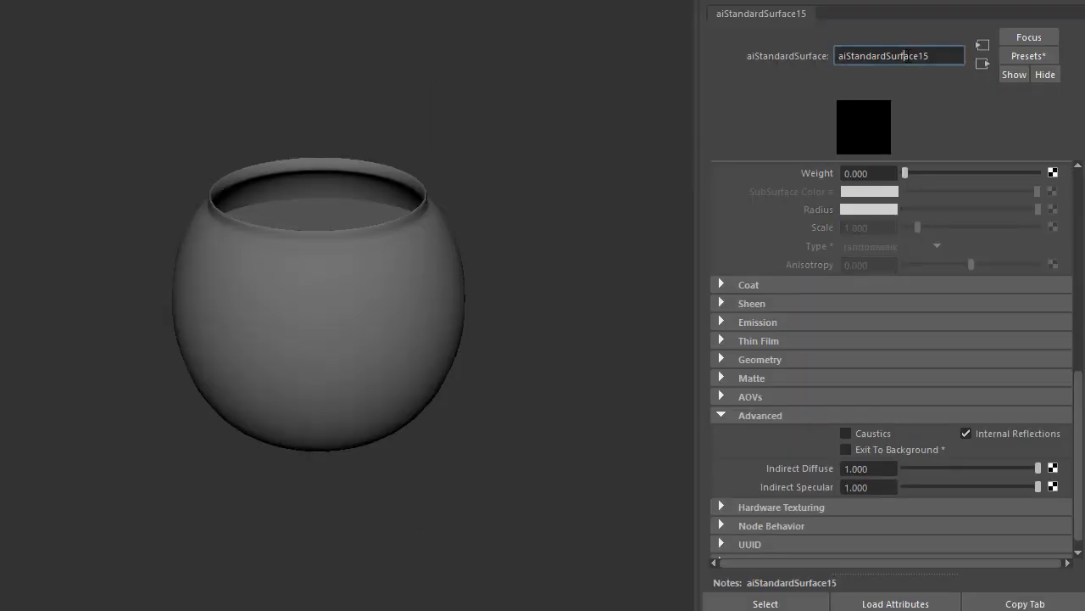
double_click(908, 56)
text(glass)
key(Return)
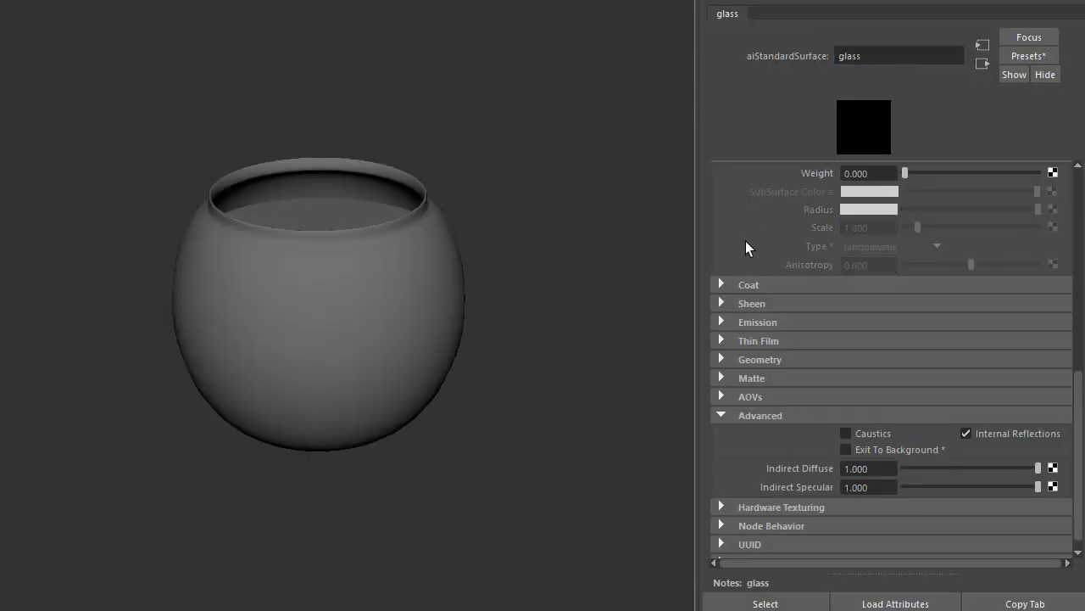
Bring up the glass material's base attributes and start an interactive Arnold render of the fishbowl in the viewport.
click(1017, 58)
click(754, 125)
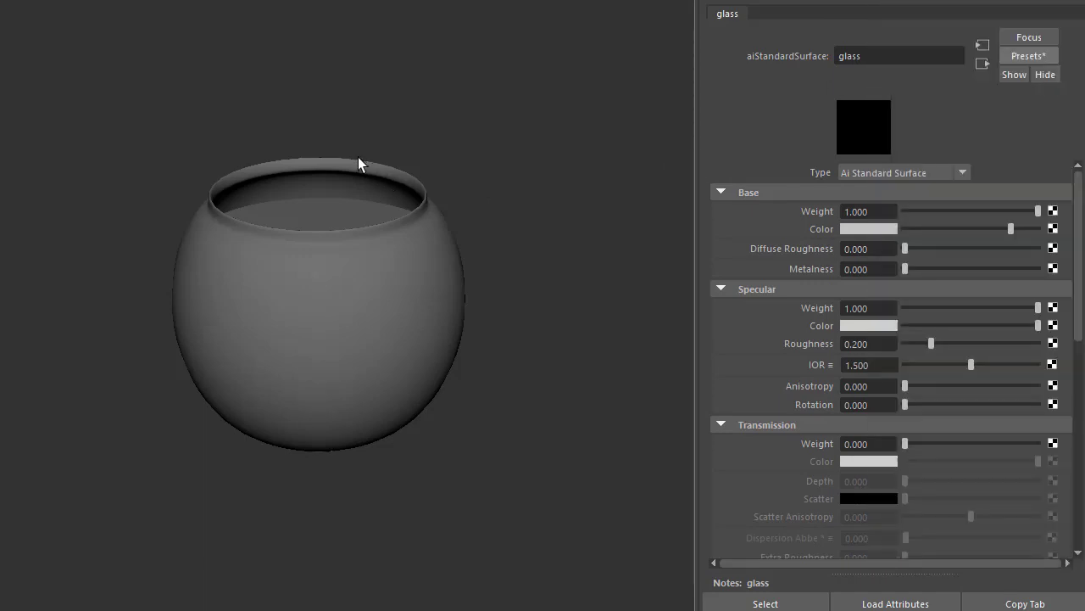
key(space)
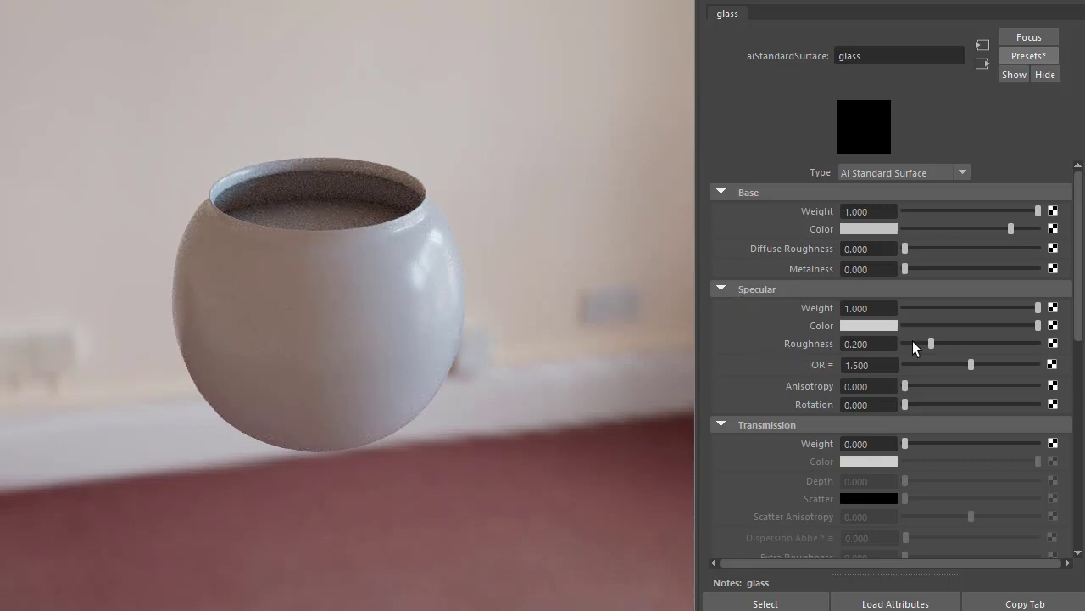
Set the glass material's specular roughness to 0 and transmission weight to 1, leaving the IOR presets unapplied.
drag(924, 342, 815, 353)
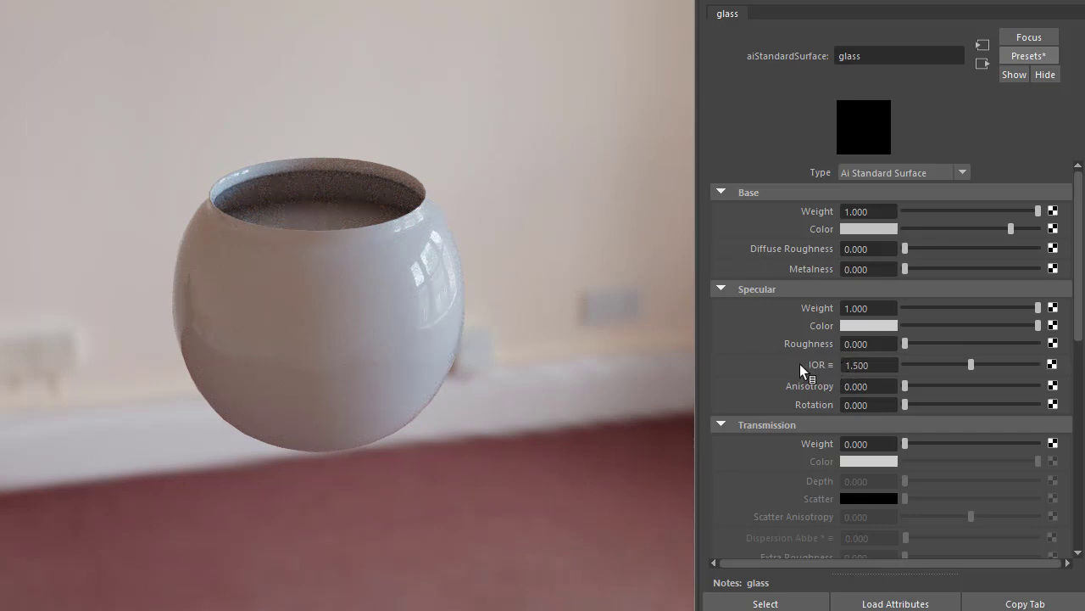
click(800, 363)
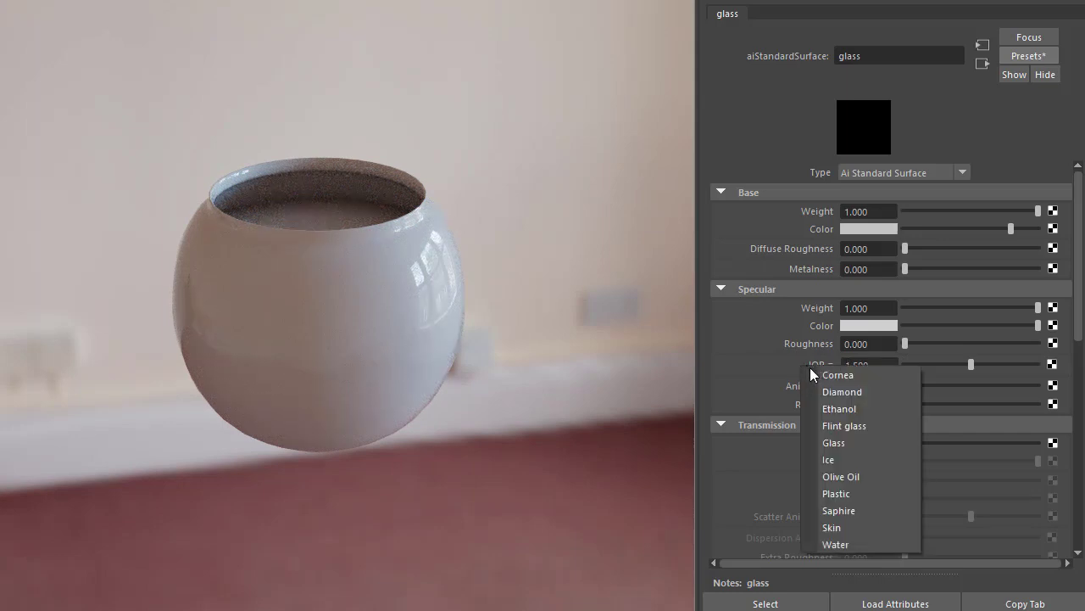
click(744, 358)
click(729, 311)
drag(905, 440, 1039, 442)
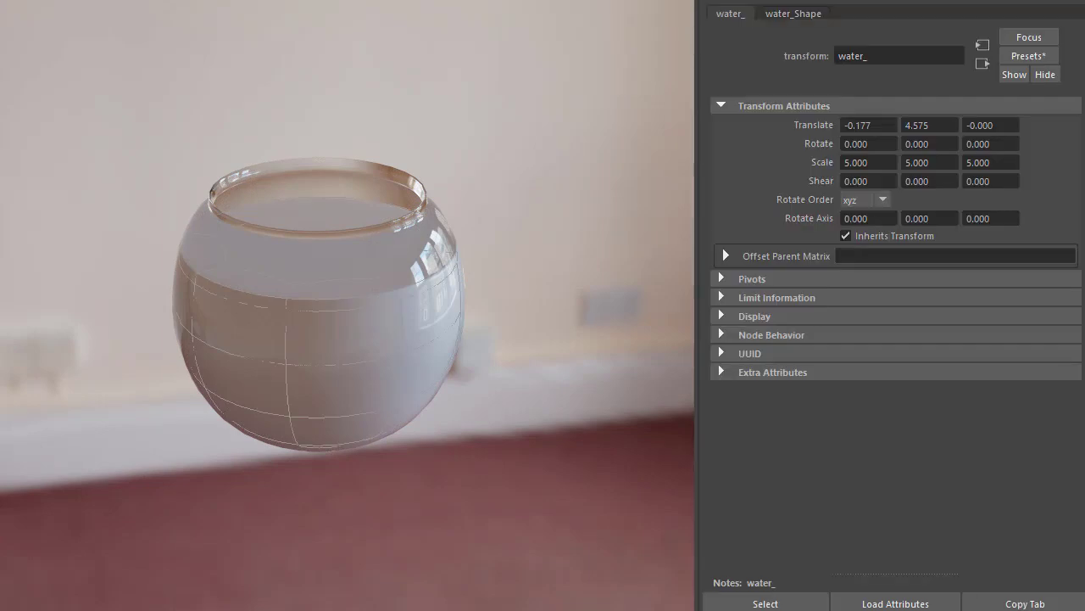
Assign a new aiStandardSurface material to the water mesh and name it water.
click(911, 55)
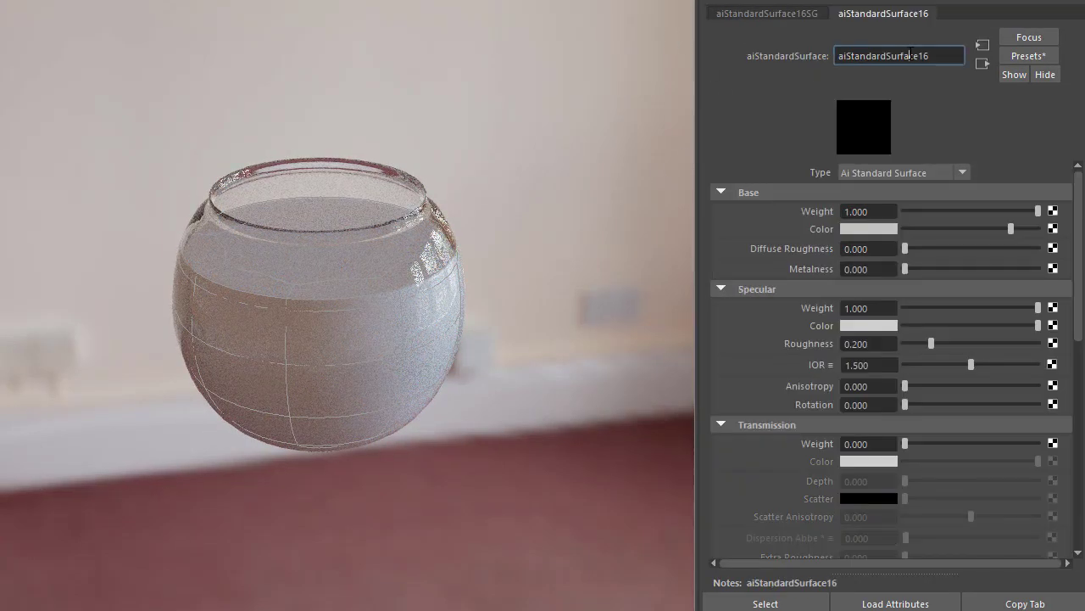
double_click(911, 55)
text(wat.r)
key(Return)
click(889, 56)
key(BackSpace)
key(BackSpace)
text(er)
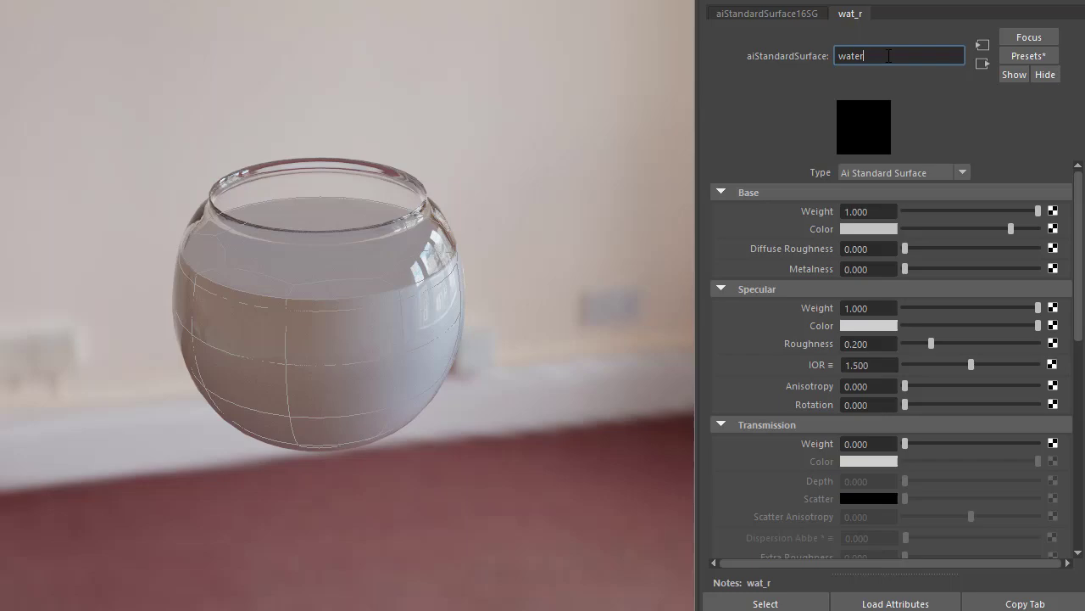
key(Return)
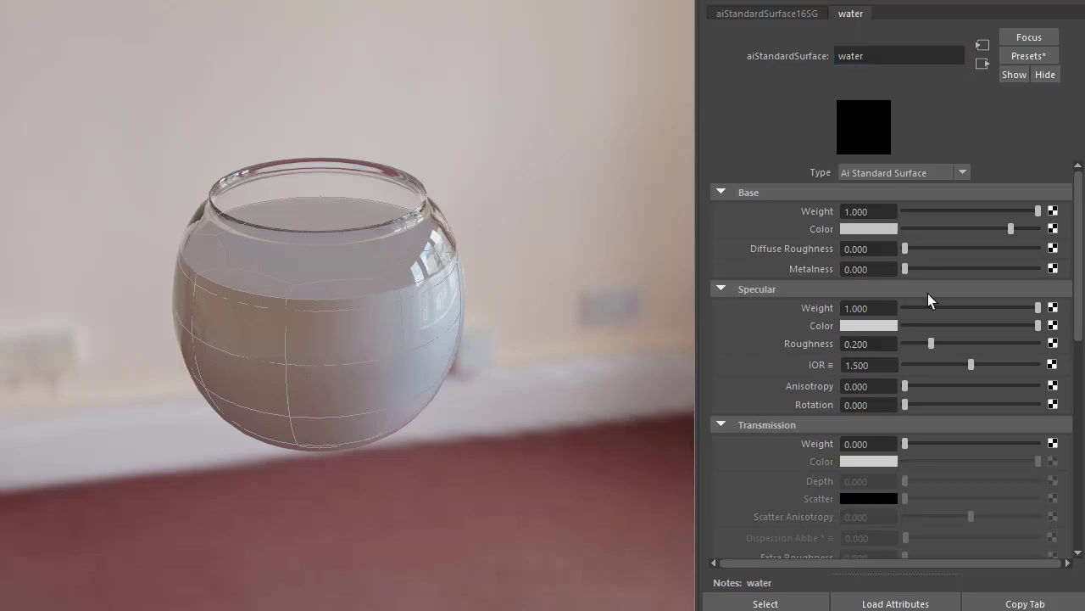
Set the water material's specular roughness to 0, IOR to 1.33 and transmission weight to 1.
drag(932, 342, 842, 361)
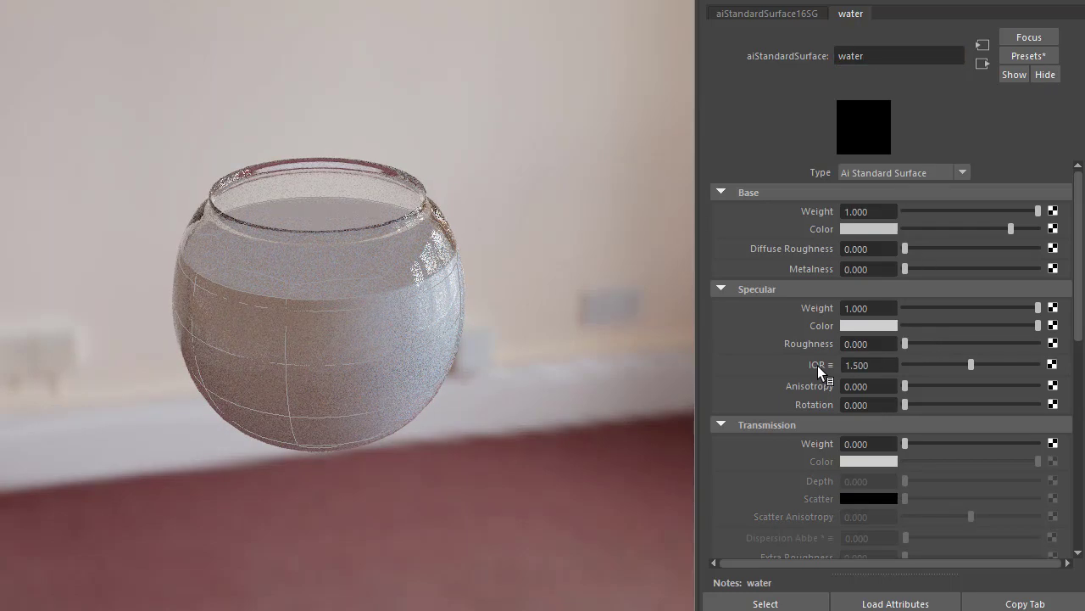
double_click(870, 365)
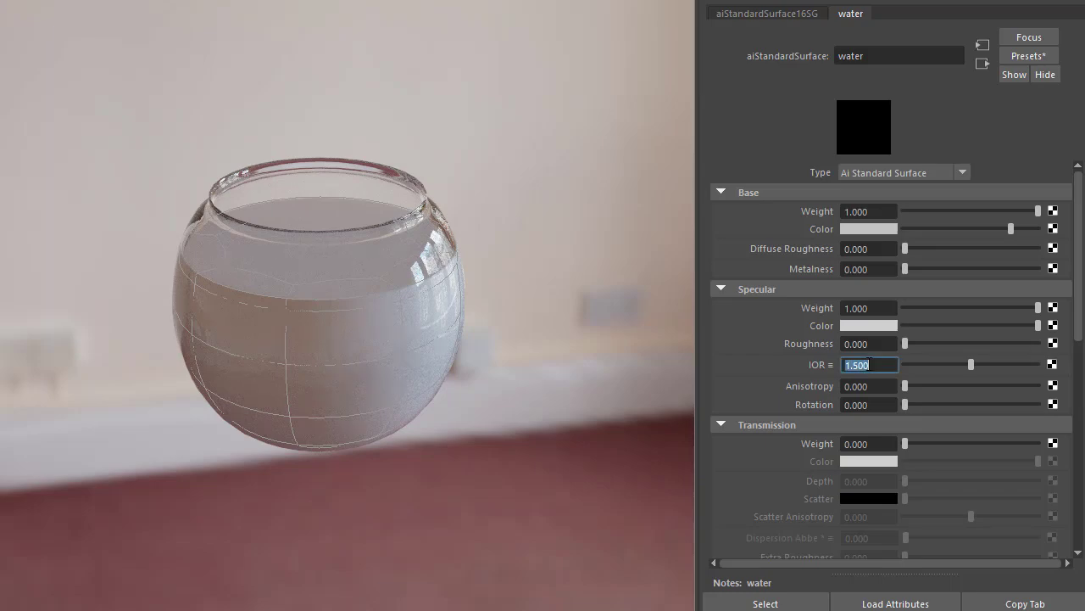
text(1.33)
key(Return)
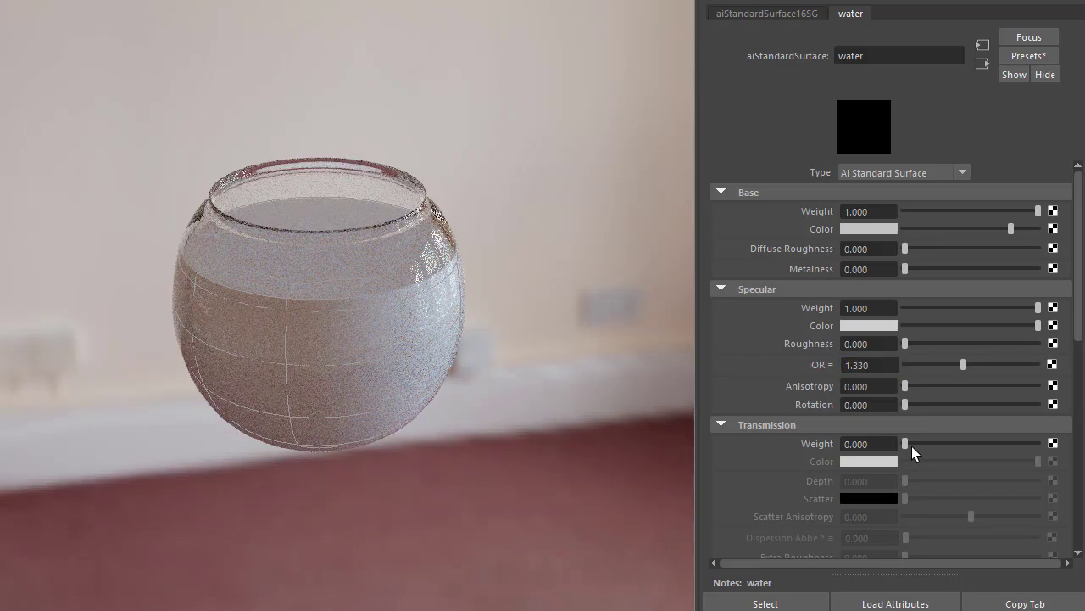
drag(912, 446, 1041, 443)
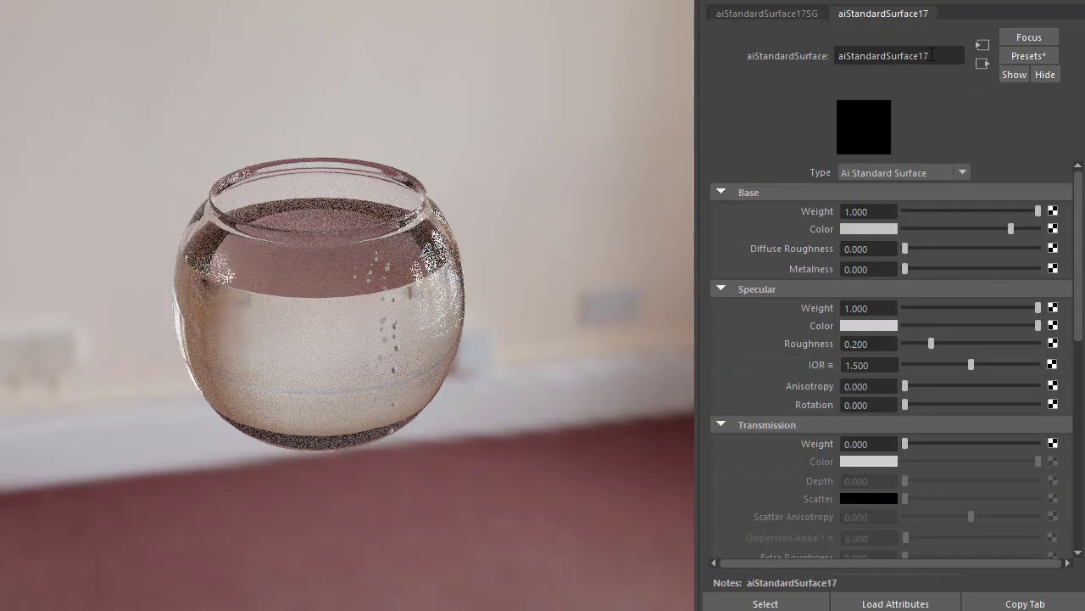
Rename the air bubbles' new aiStandardSurface material as bubbles.
double_click(932, 55)
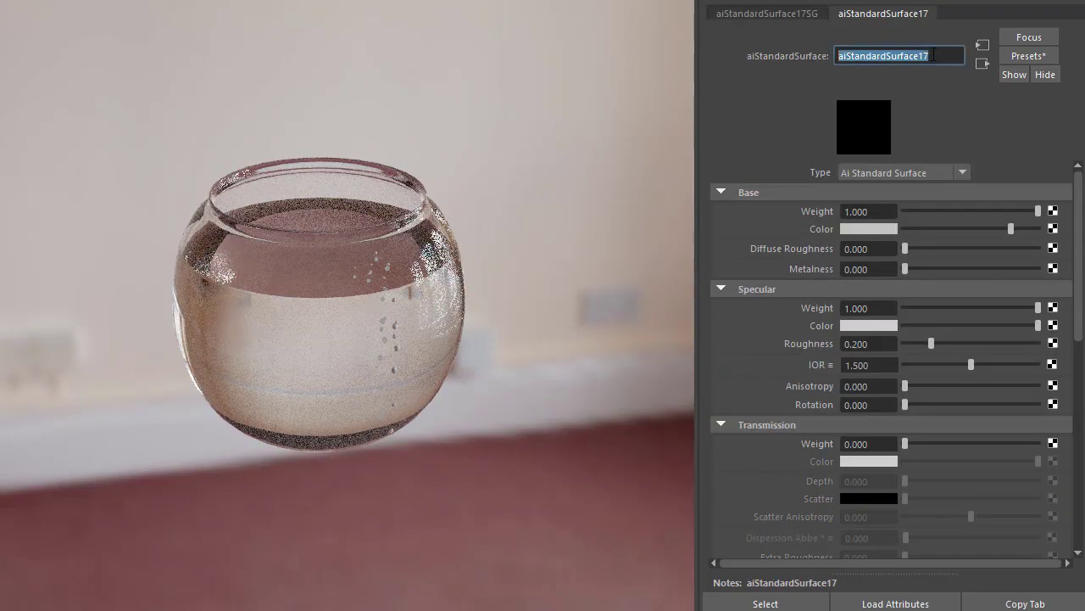
text(bubbles)
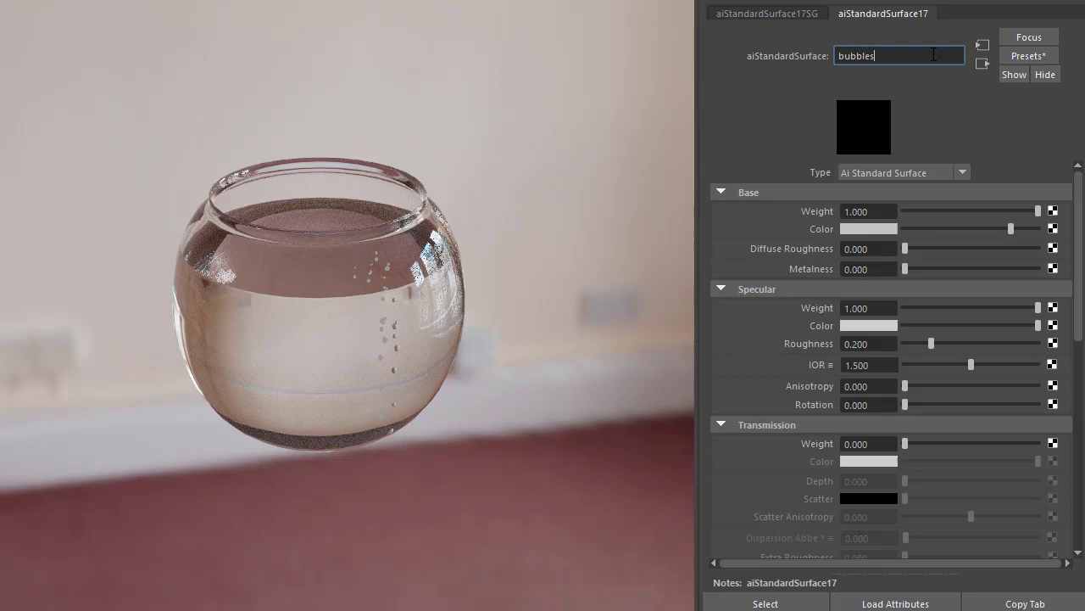
key(Return)
Set the bubbles material's specular roughness to 0, IOR to 1 and transmission weight to 1.
drag(924, 336, 864, 351)
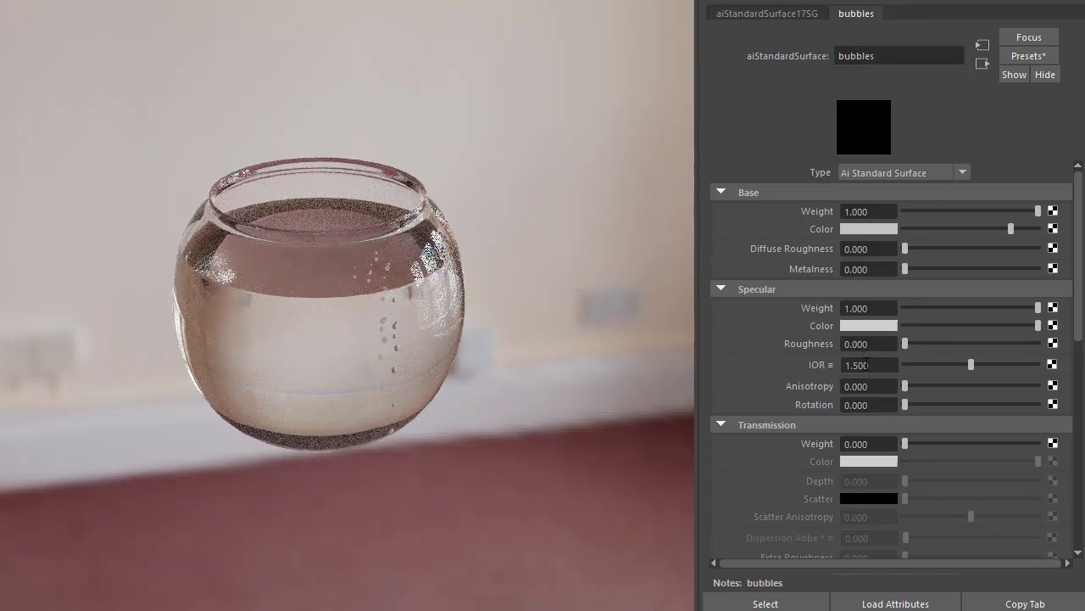
double_click(876, 364)
text(1)
key(Return)
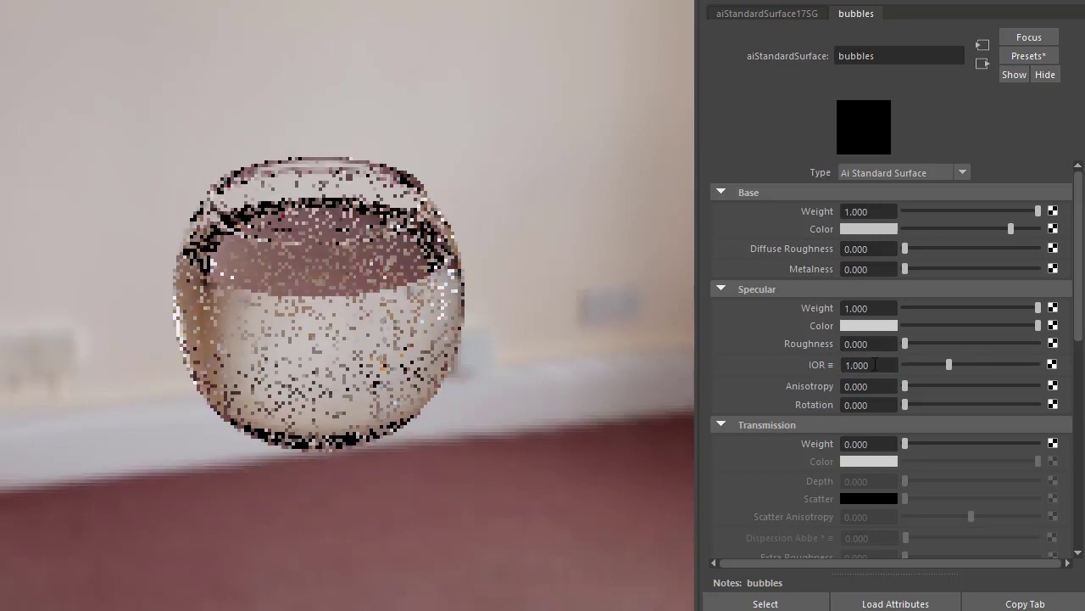
drag(932, 444, 1081, 431)
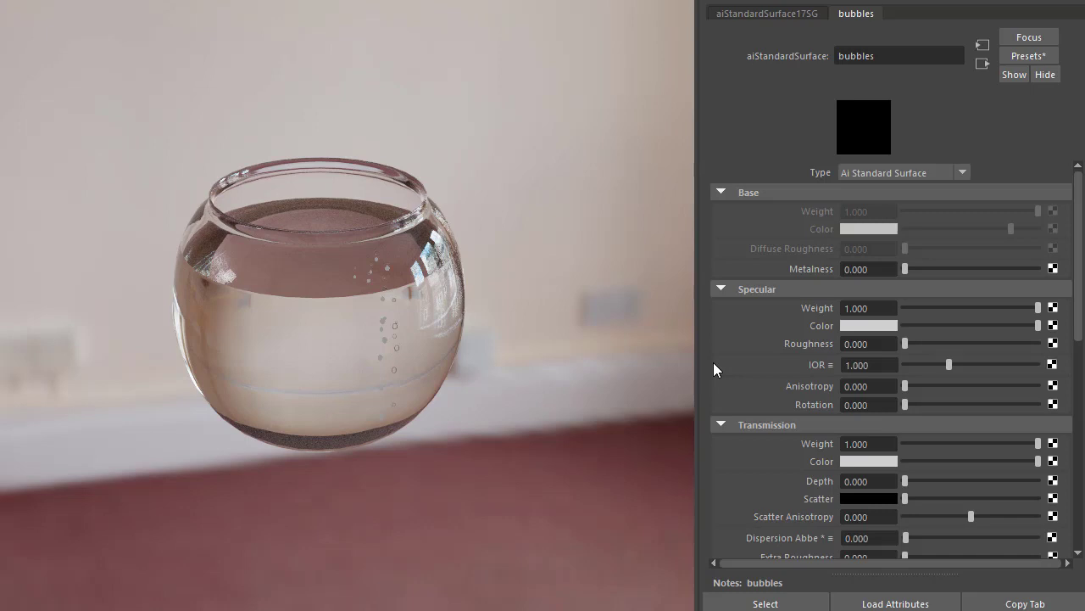
Check the bubbles material's further transmission attributes and the Nested Dielectrics option in the advanced Arnold render settings.
scroll(714, 362, down, 4)
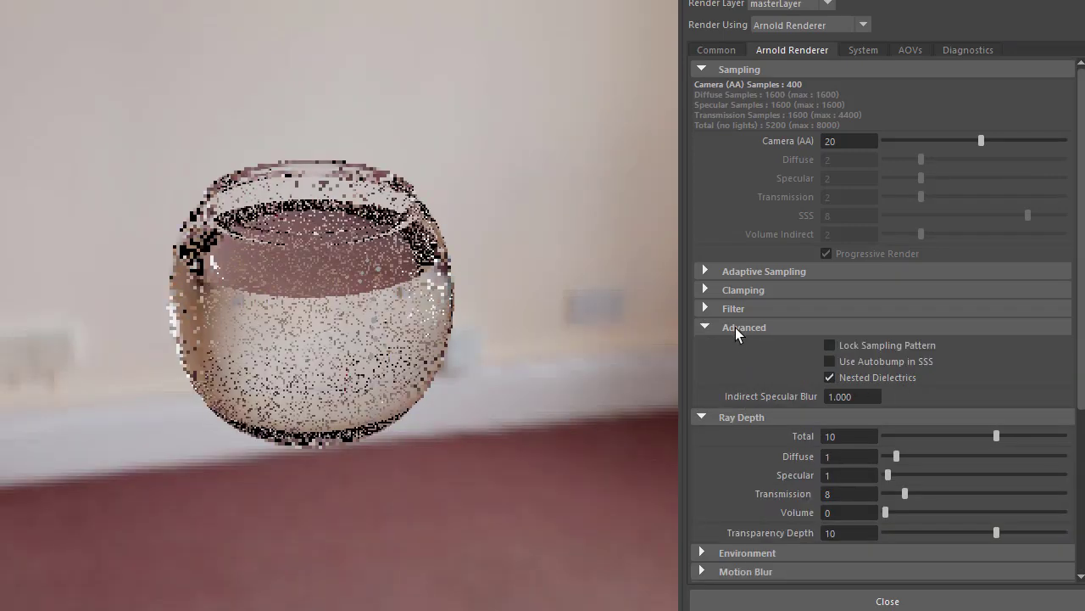
click(735, 327)
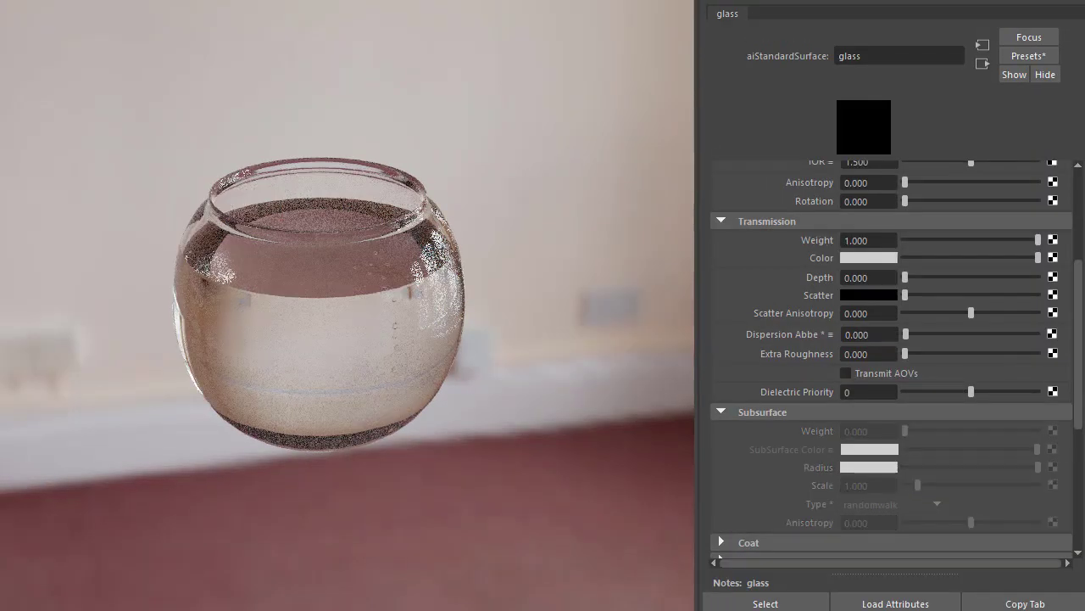
Switch to the Nested Dielectrics page in Chrome and examine the whisky glass diagram for the dielectric priority order.
key(alt+Tab)
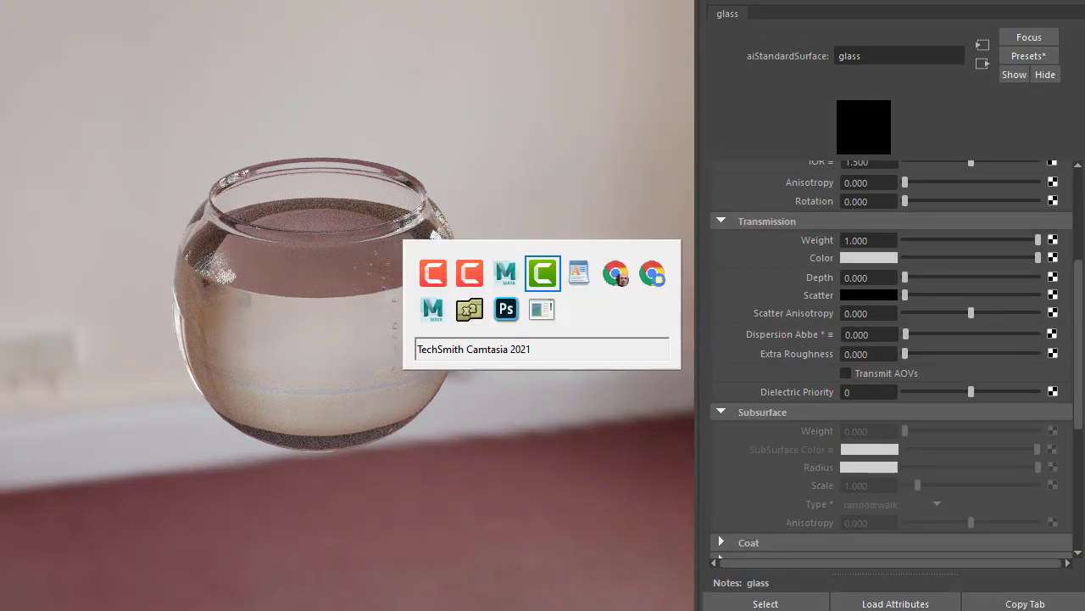
key(alt+Tab)
key(alt+Tab)
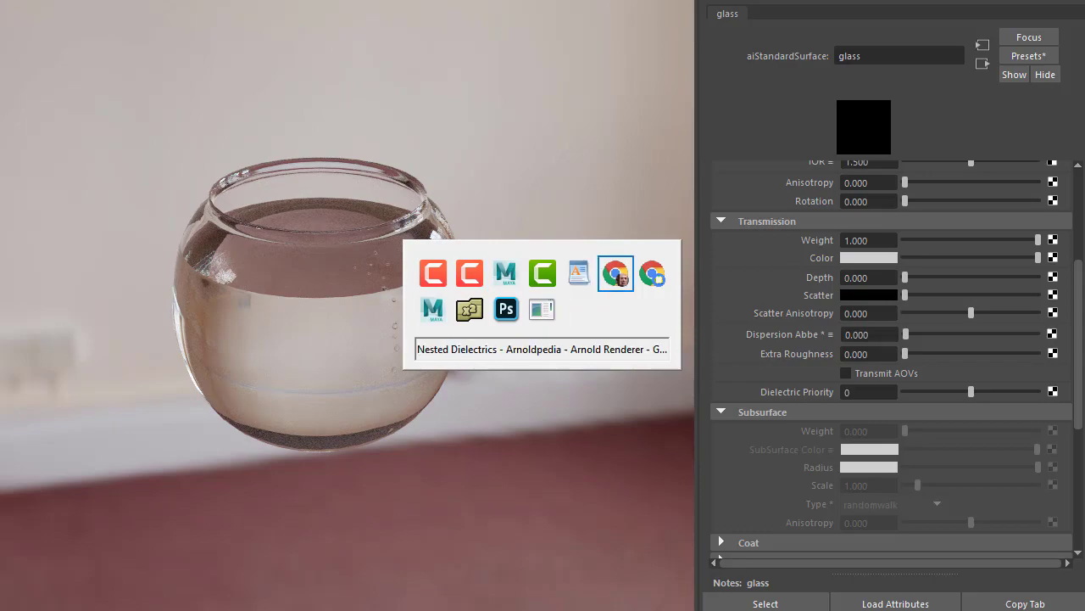
scroll(405, 255, up, 15)
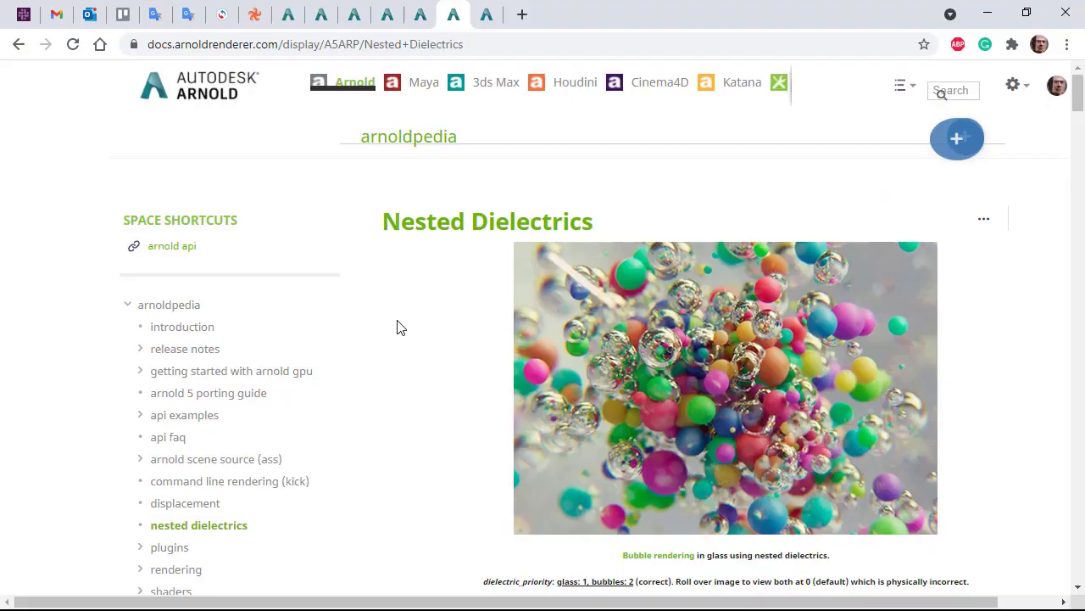
scroll(399, 327, down, 10)
scroll(399, 327, down, 20)
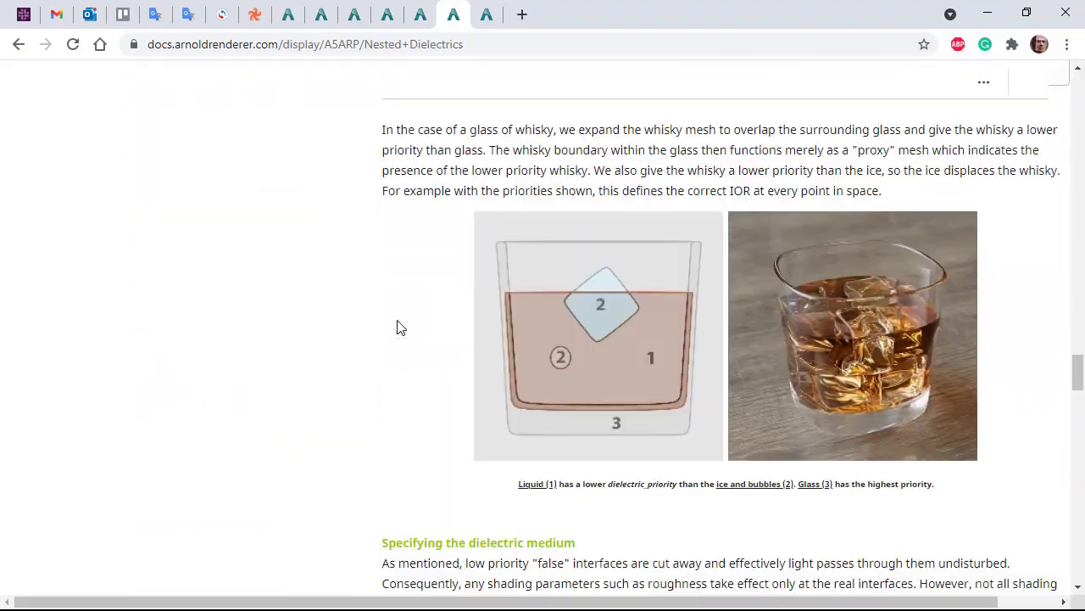
click(620, 358)
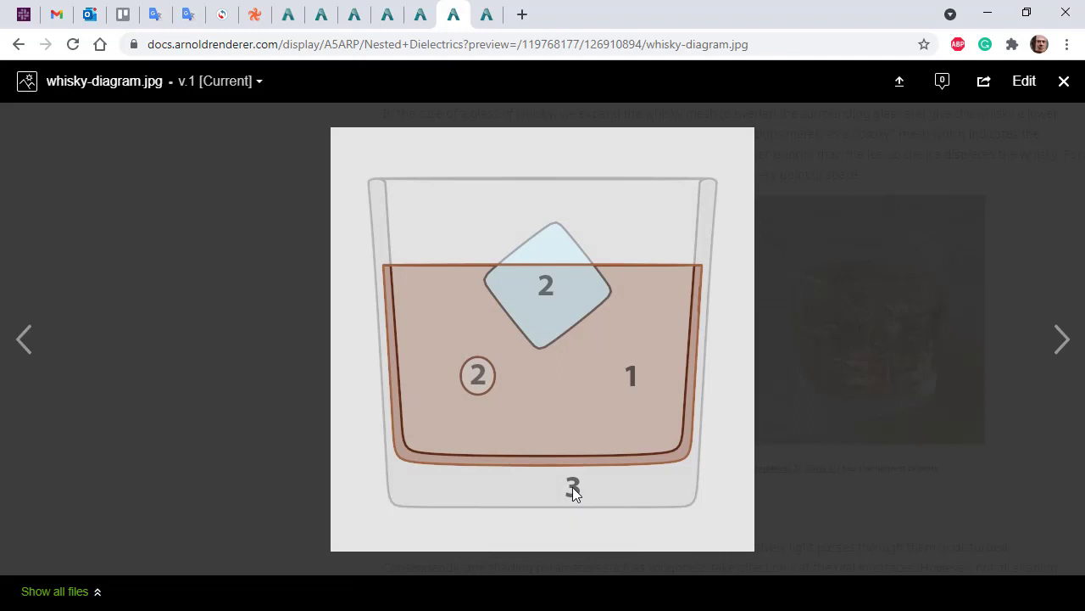
mouse_move(573, 487)
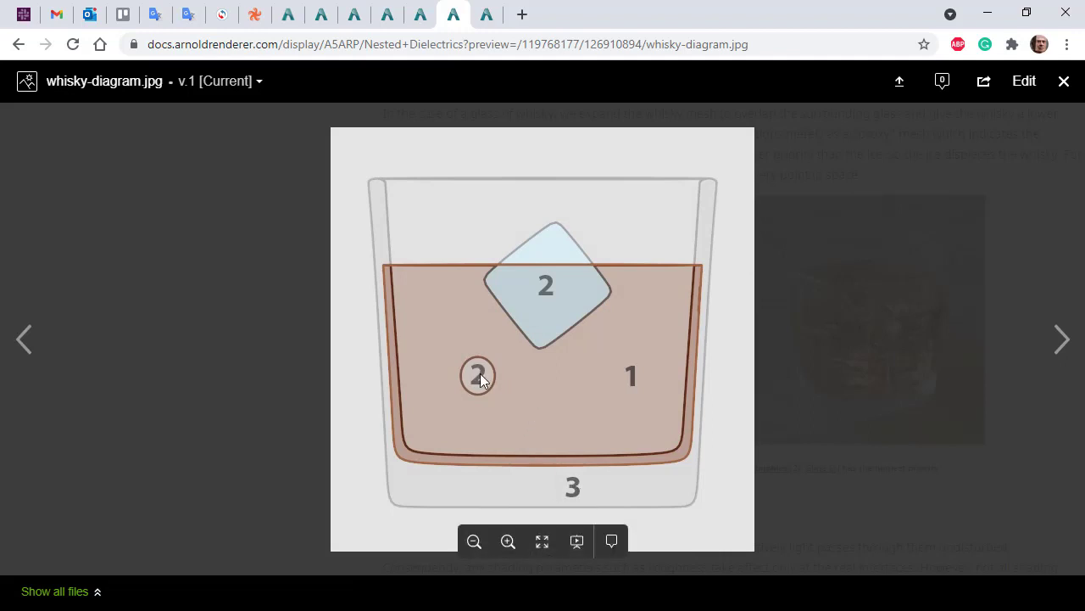
click(784, 464)
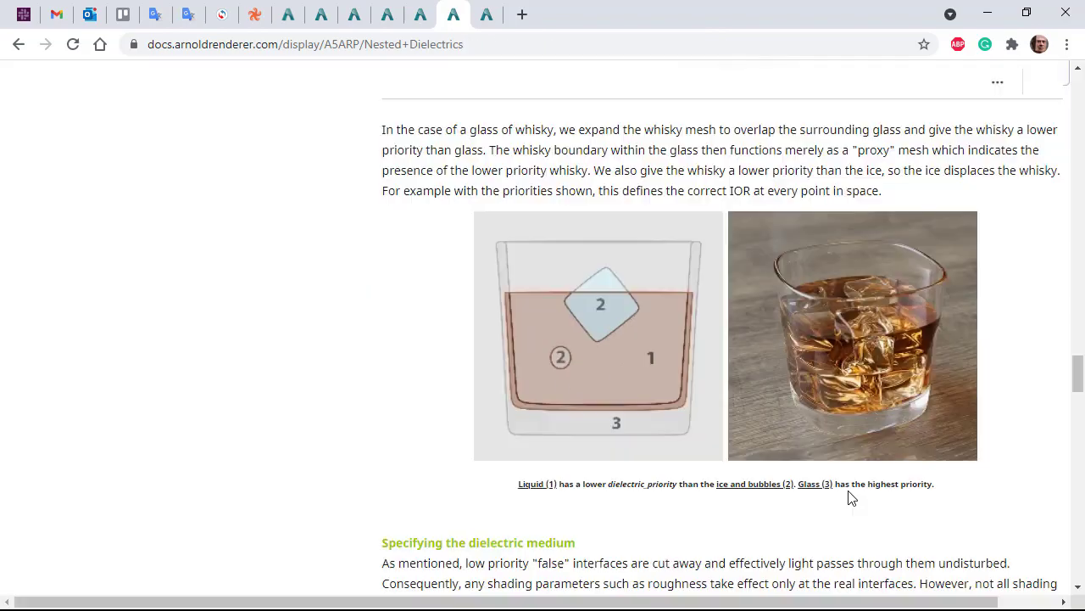
Switch back to Maya and set the glass material's dielectric priority to 3.
key(alt+Tab)
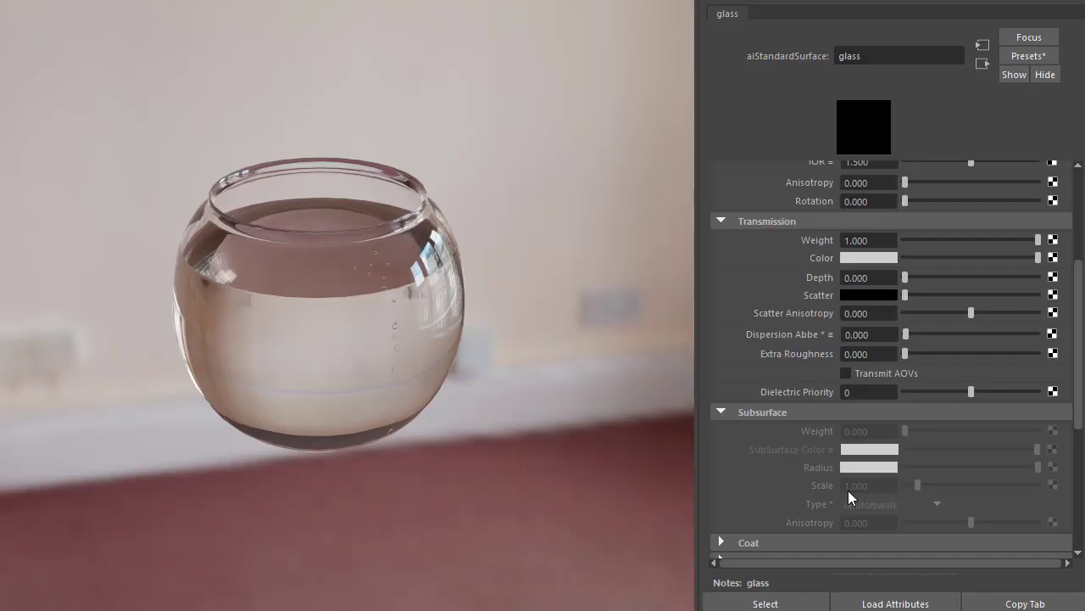
click(862, 392)
text(3)
key(Return)
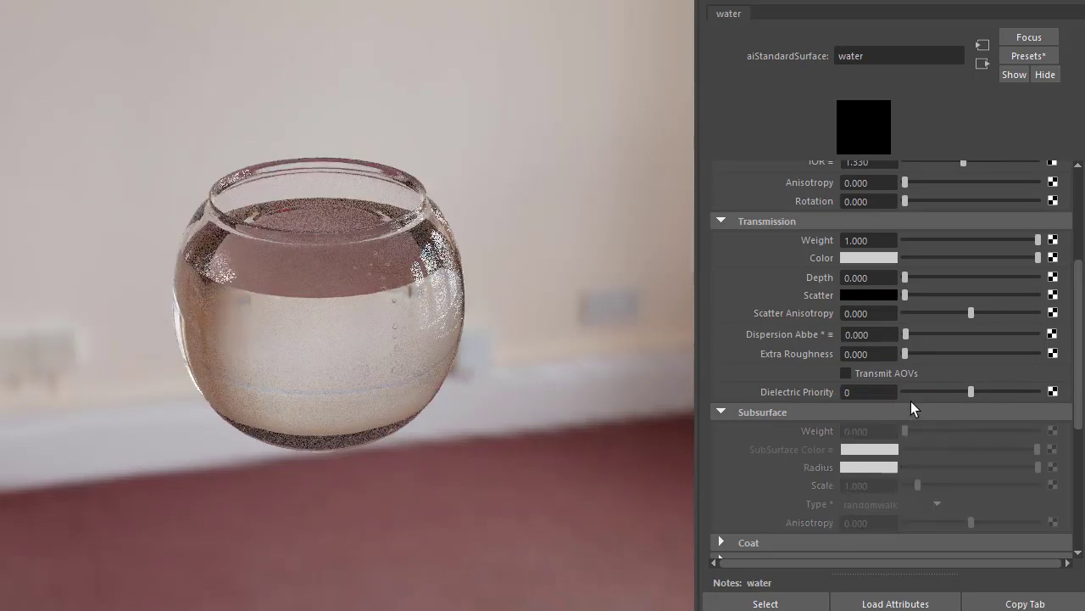
Set the dielectric priority to 1 for the water material and 2 for the bubbles material.
double_click(871, 388)
text(1)
key(Return)
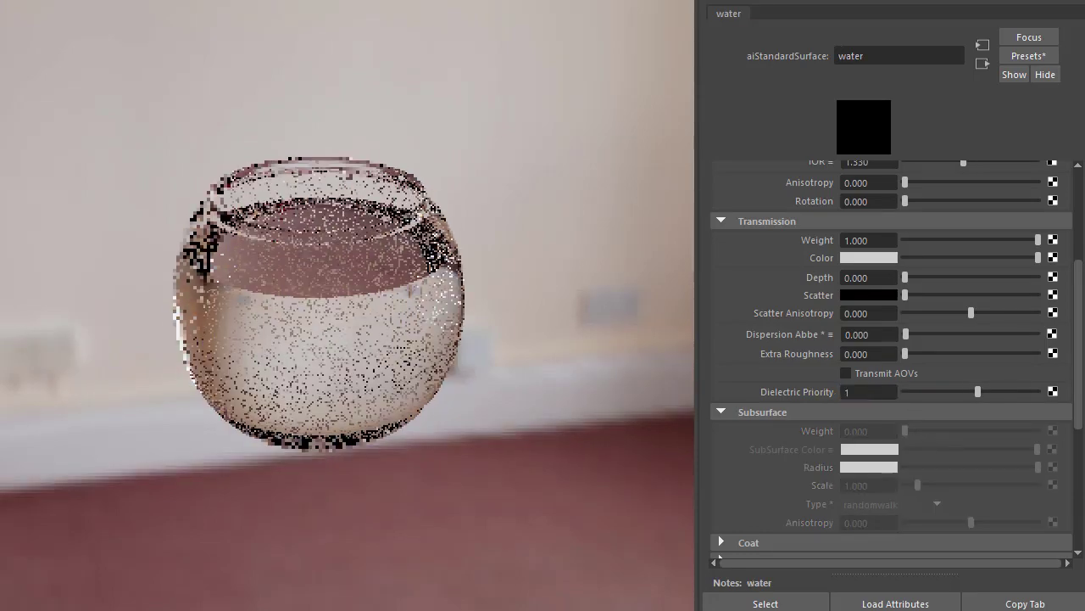
double_click(881, 393)
text(2)
key(Return)
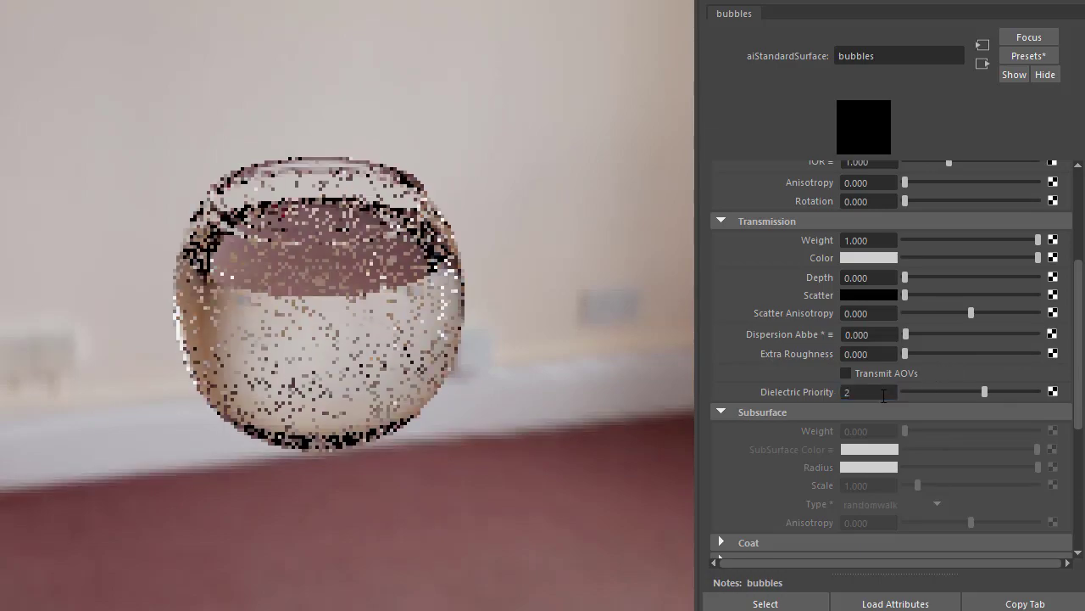
Move the Arnold RenderView with the complete fishbowl scene beside the attributes and enlarge its window.
click(555, 384)
scroll(554, 383, up, 5)
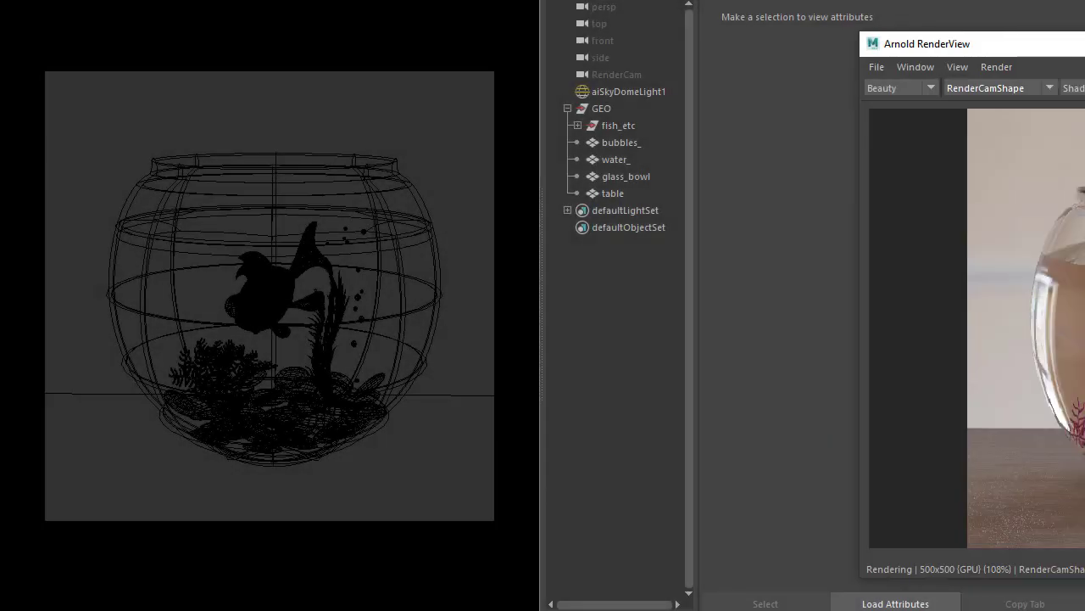
drag(1017, 46, 157, 11)
drag(674, 543, 707, 608)
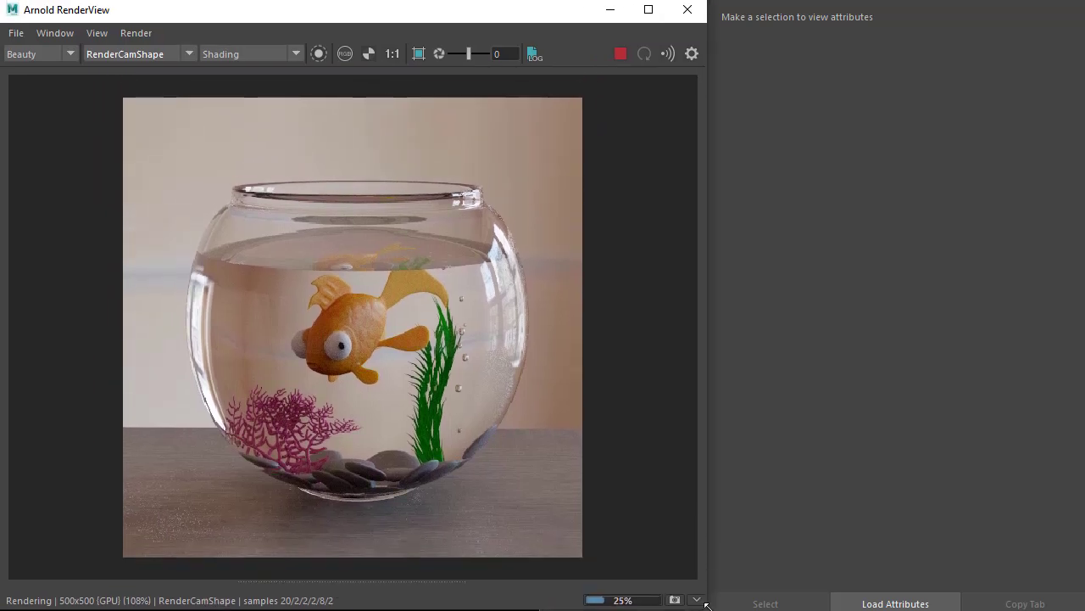
click(762, 434)
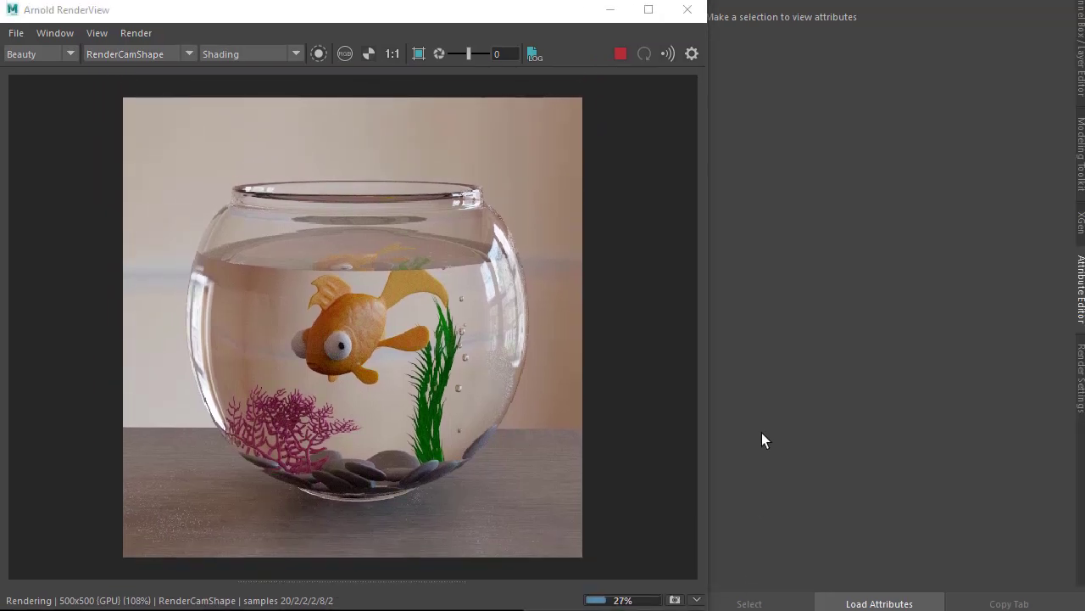
click(687, 387)
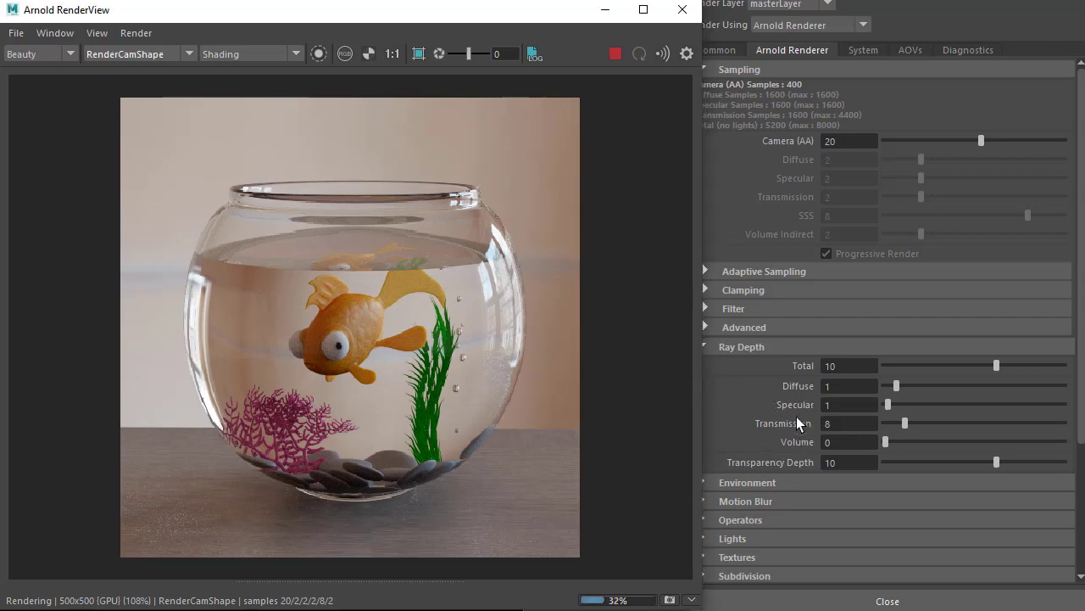
Set the specular ray depth to 3 in the Arnold render settings.
double_click(840, 404)
text(3)
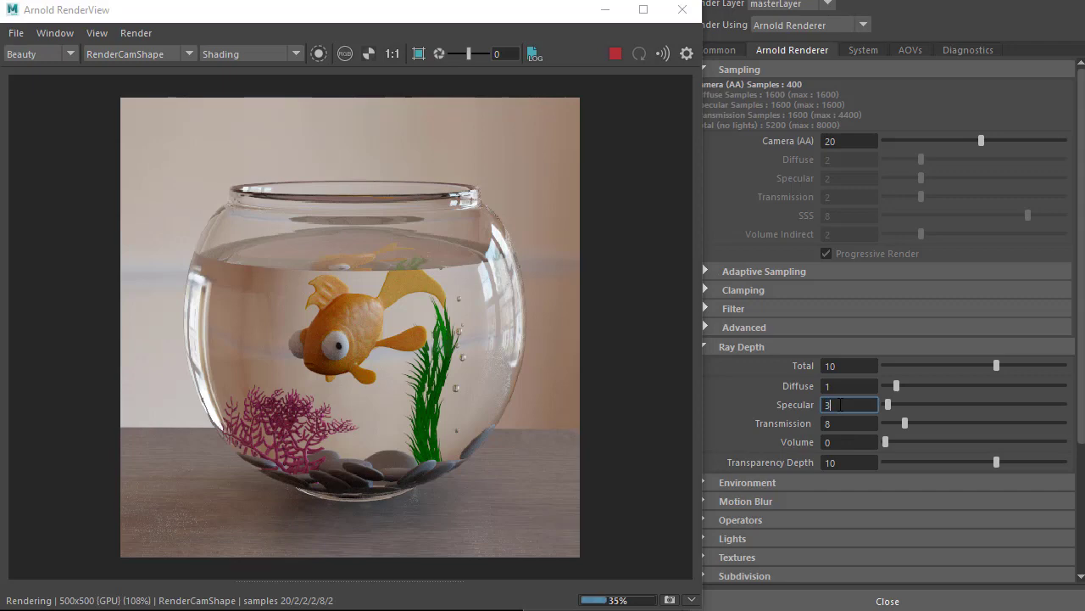
key(Return)
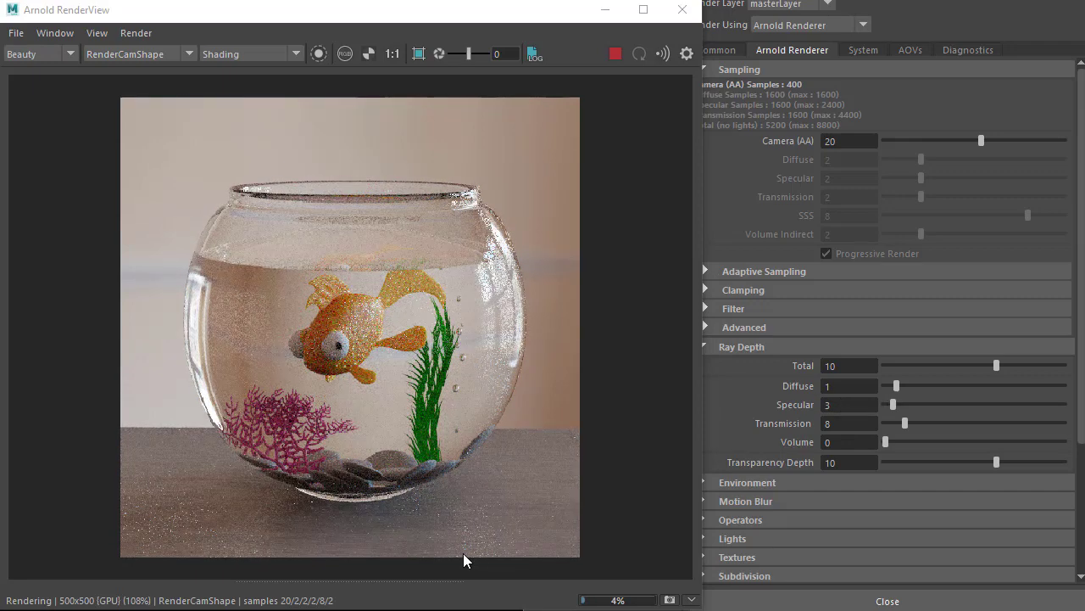
Reveal the stored snapshots in the RenderView and compare the saved render with the current one.
drag(446, 581, 456, 466)
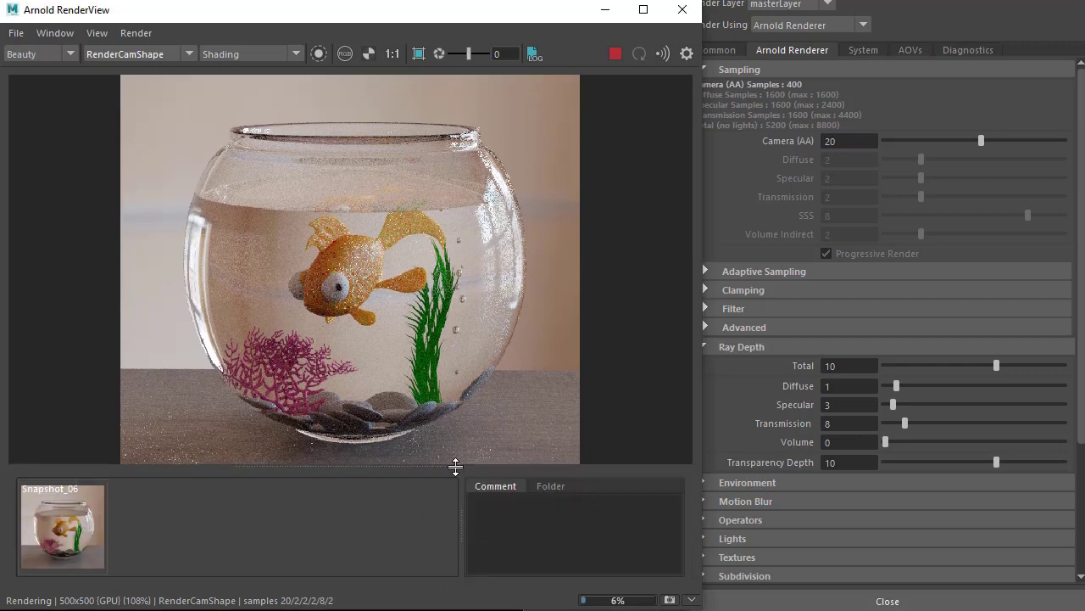
click(75, 518)
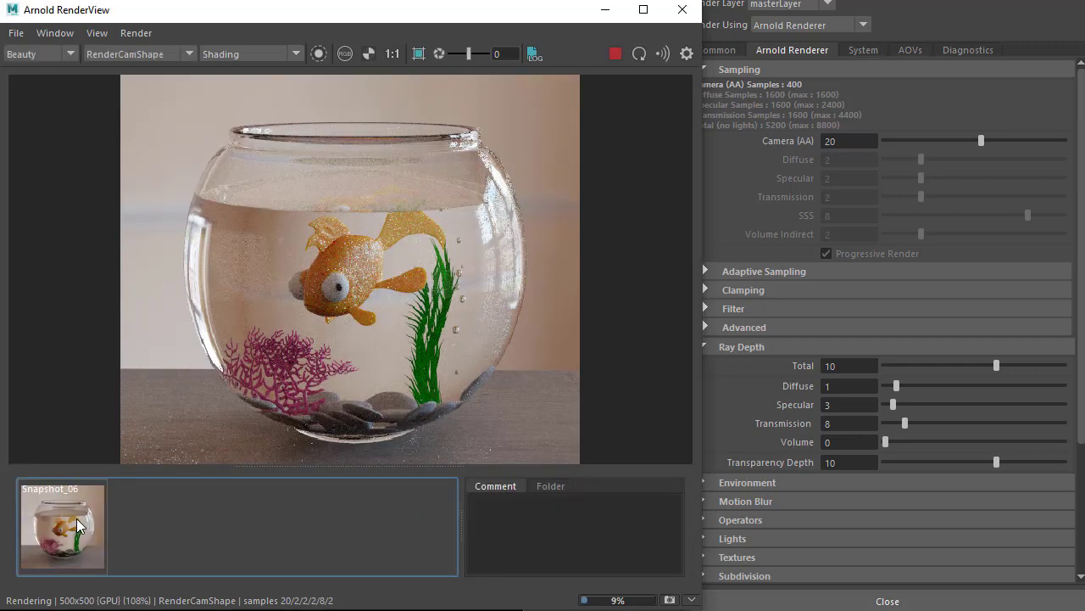
drag(708, 402, 692, 402)
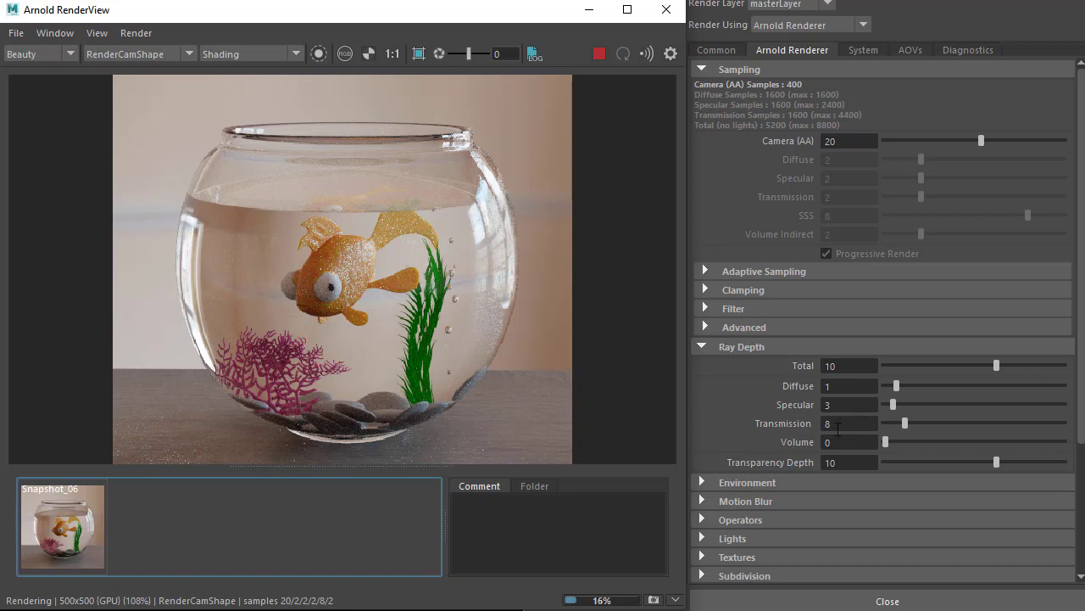
Test transmission ray depths of 2 and 4 on the fishbowl render.
click(842, 422)
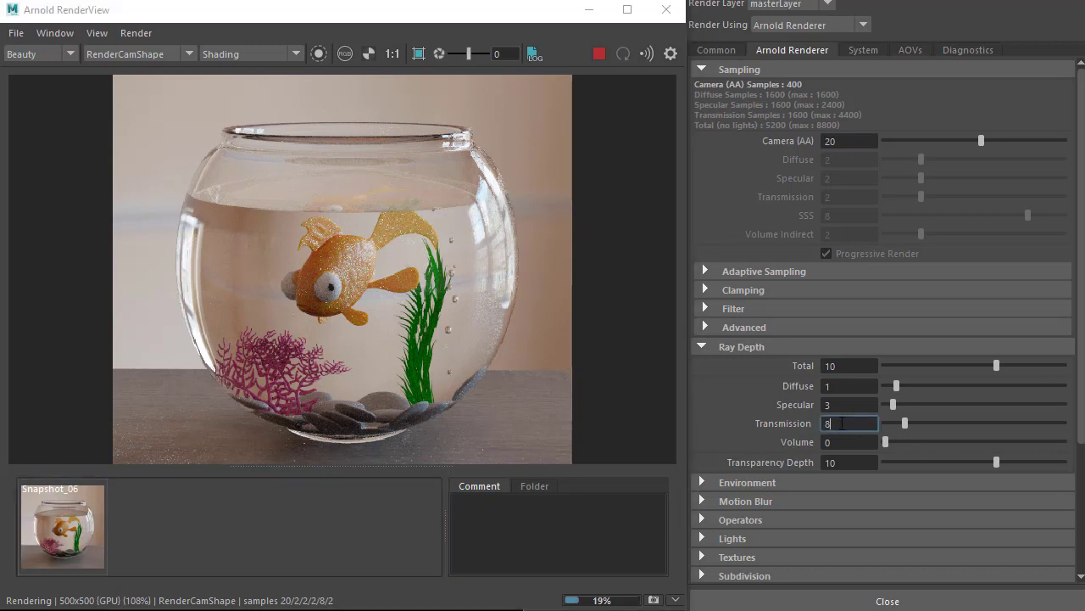
double_click(842, 422)
text(2)
key(Return)
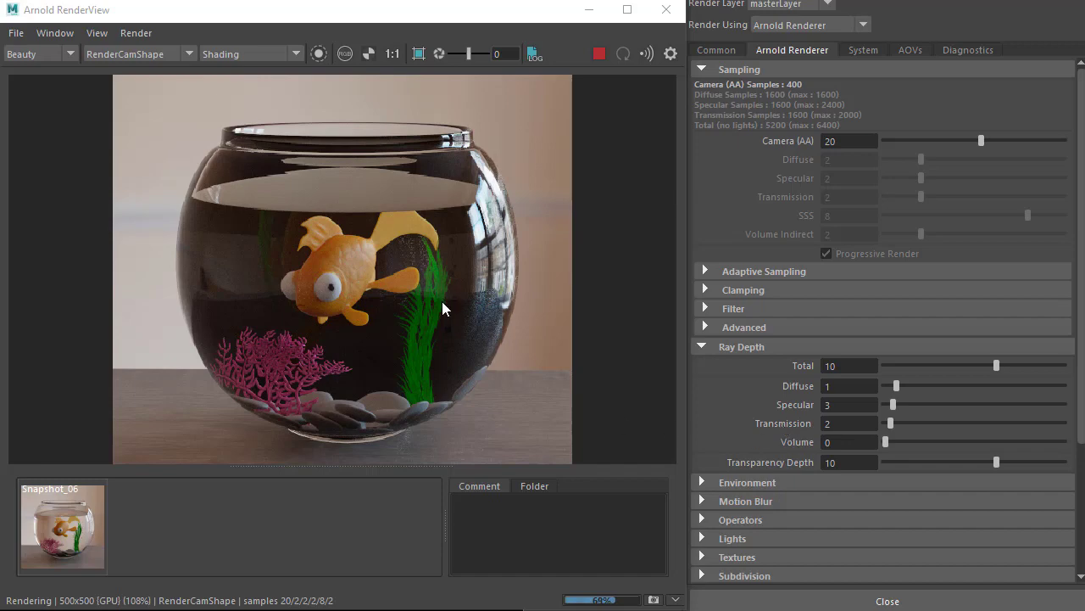
double_click(845, 423)
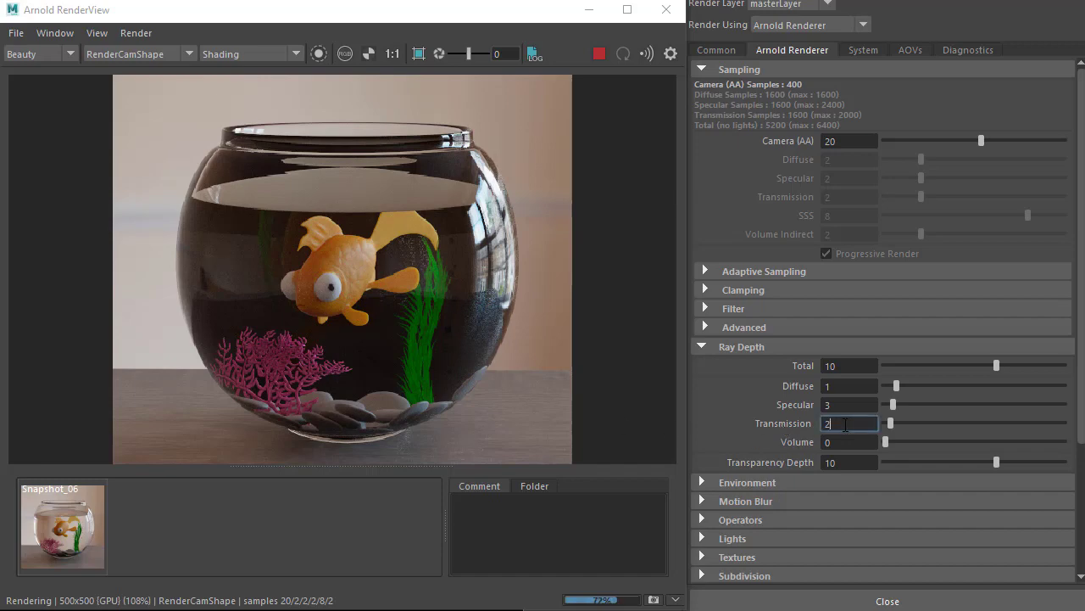
text(4)
key(Return)
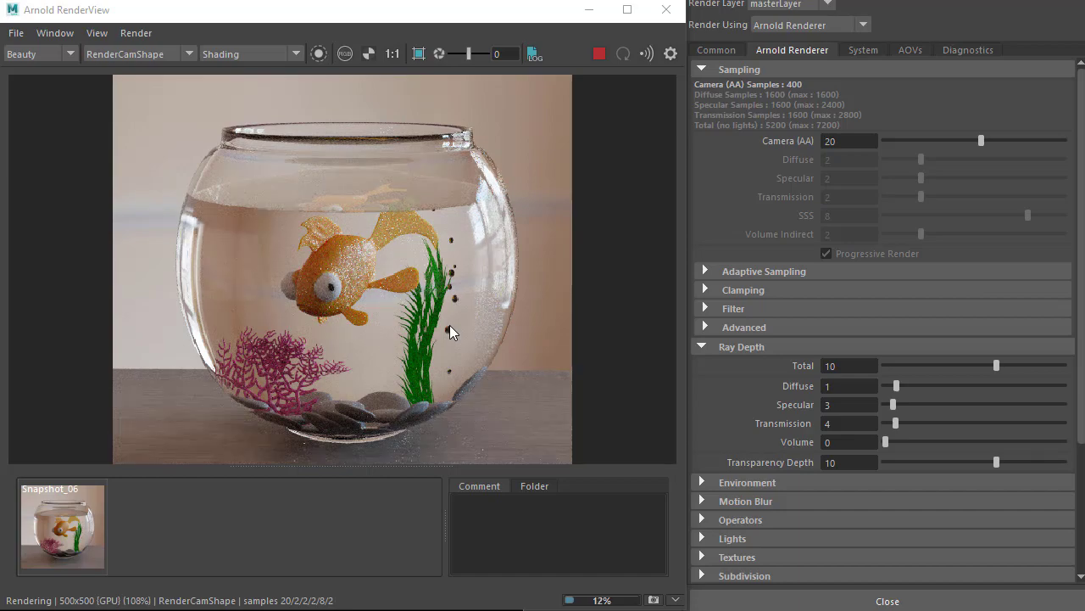
Set the transmission ray depth to 6 in the Arnold render settings.
double_click(843, 424)
text(6)
key(Return)
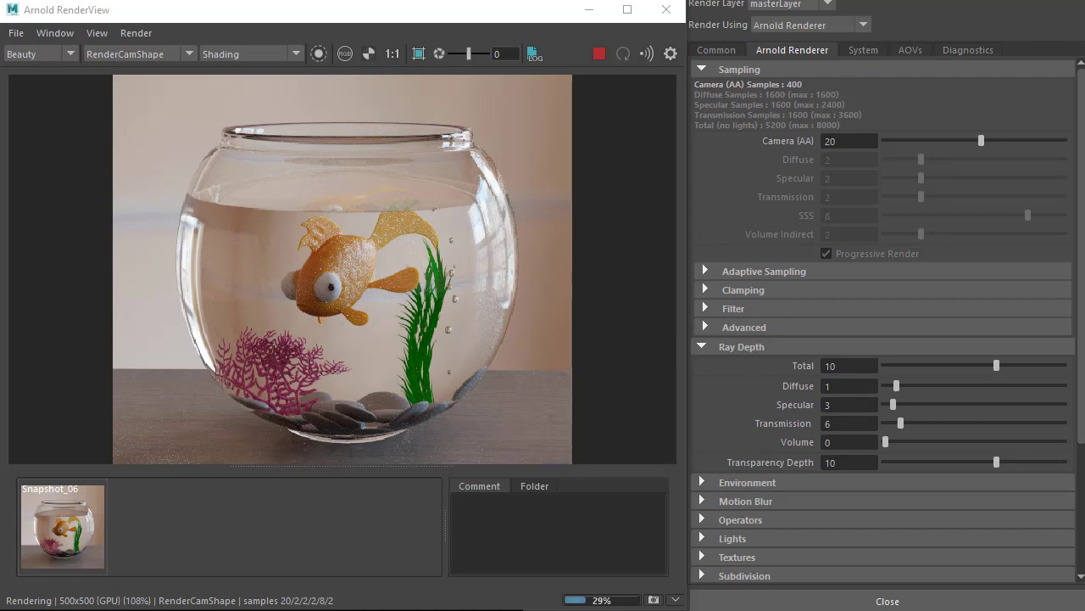
Enable Caustics in the advanced attributes of the glass and water materials.
key(ctrl+a)
click(759, 221)
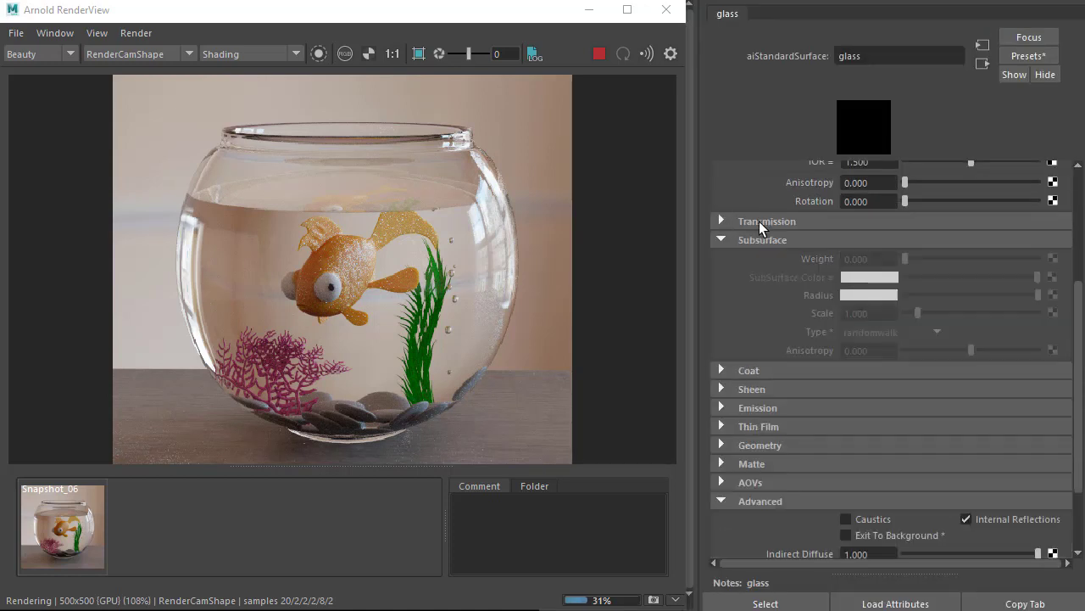
click(757, 245)
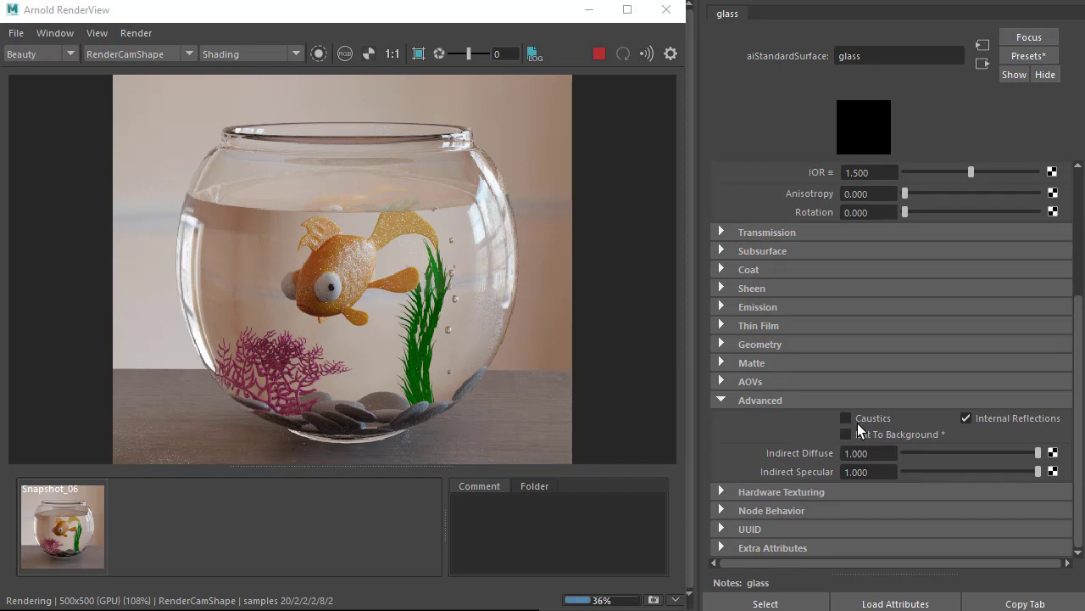
click(846, 418)
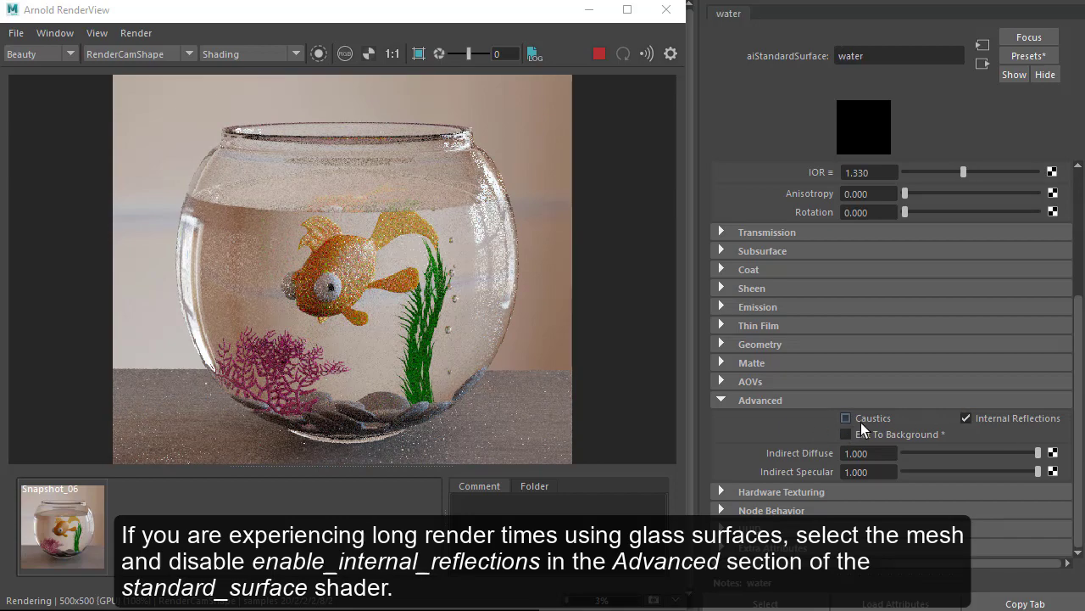
click(853, 424)
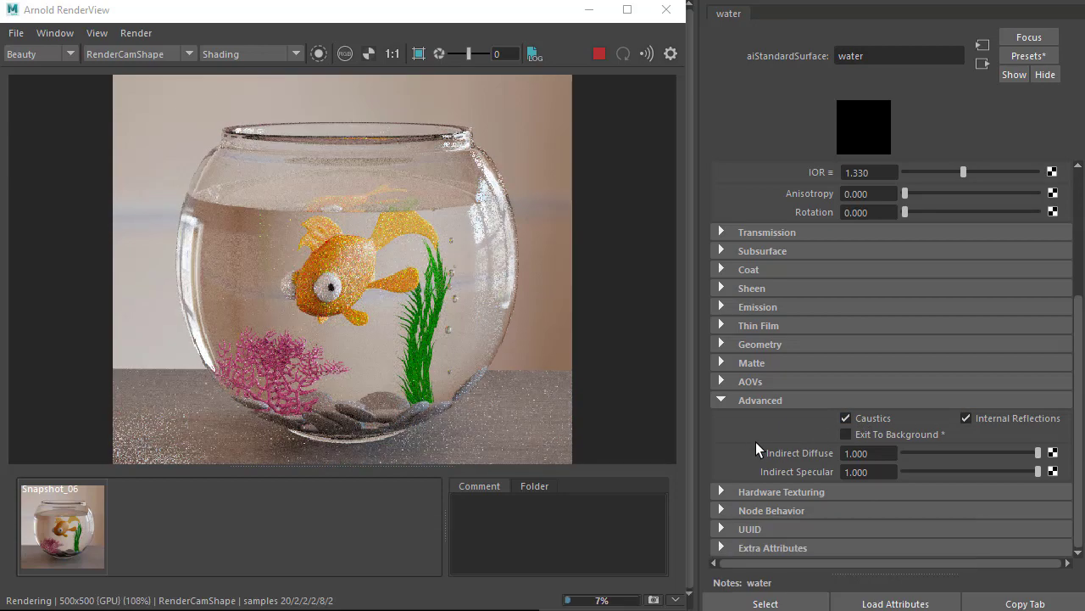
Compare the caustics render with the stored snapshot in the RenderView.
click(66, 536)
click(66, 535)
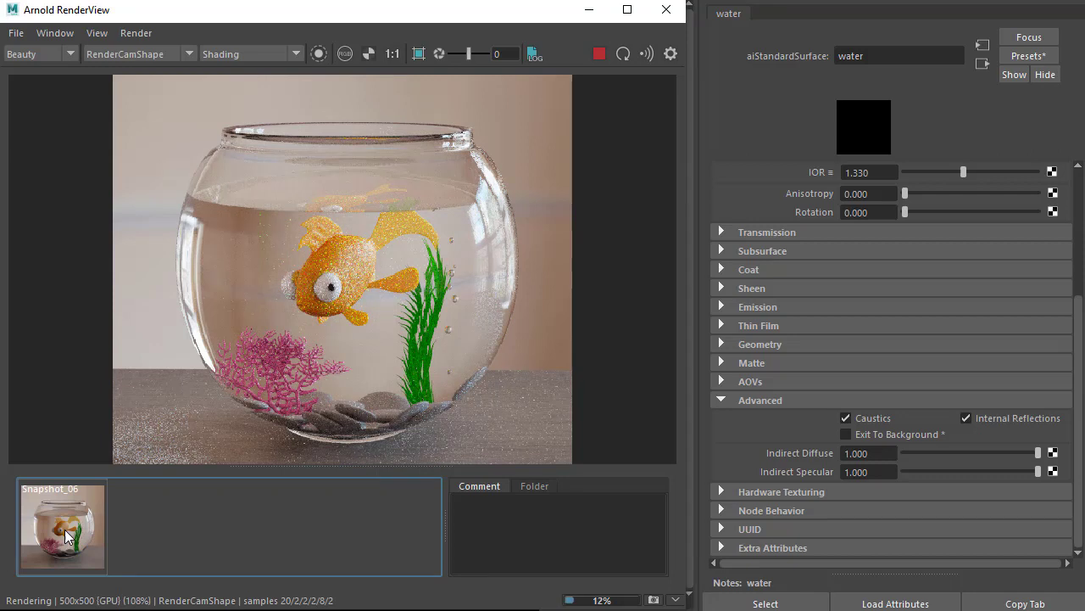
click(65, 529)
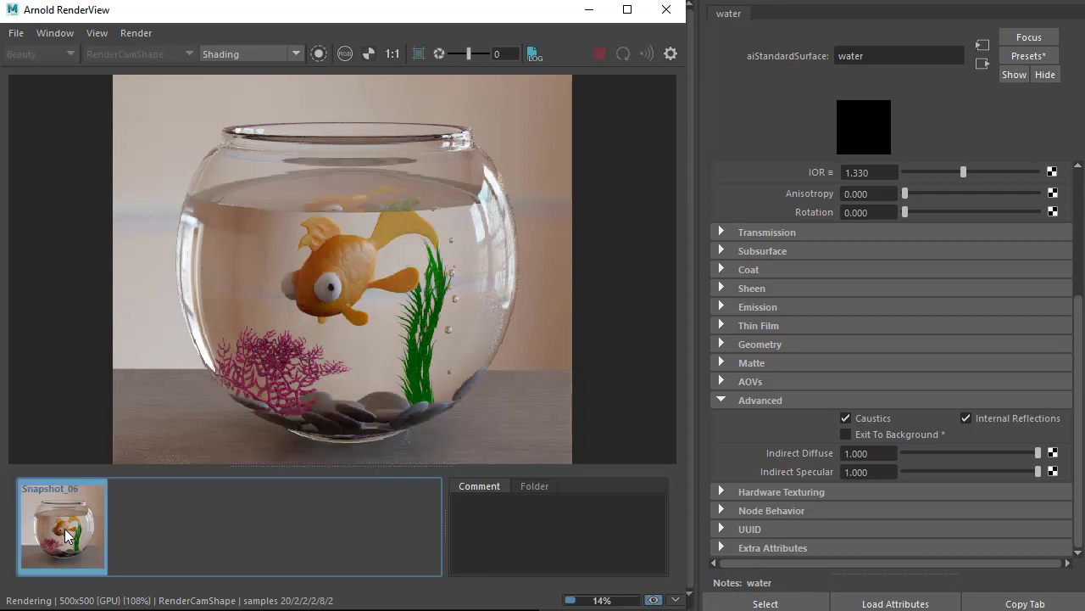
click(65, 528)
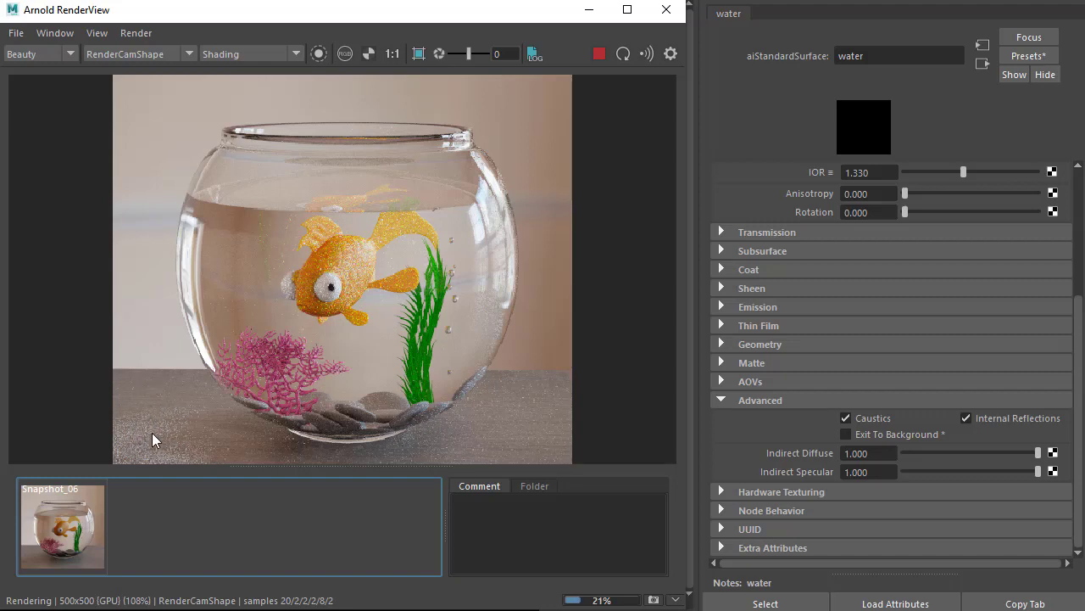
Collapse the Ray Depth section and expand the Advanced section in the Arnold render settings.
click(713, 429)
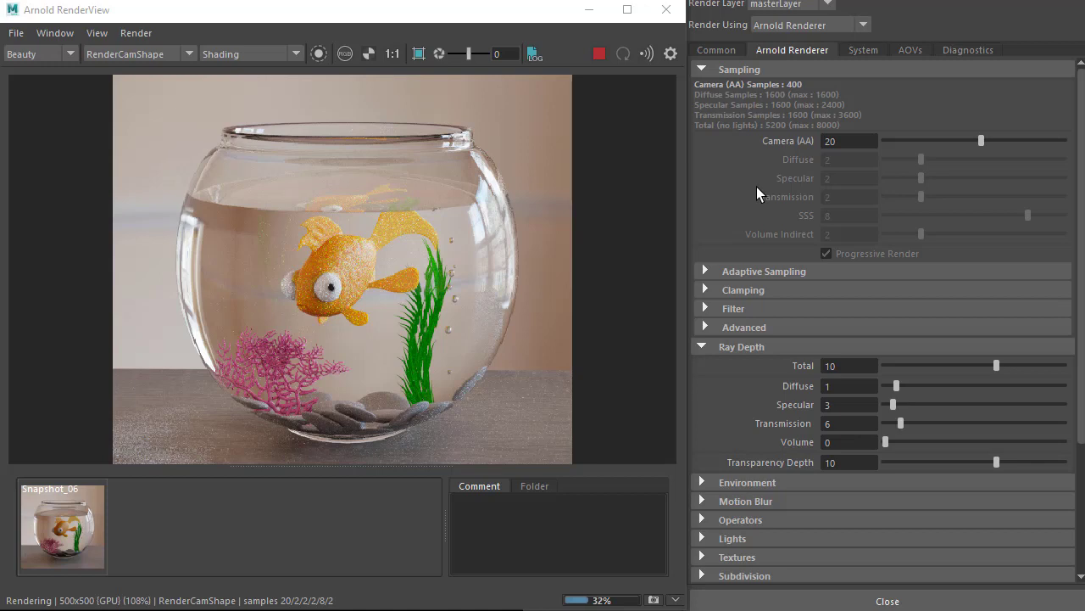
click(742, 346)
click(745, 328)
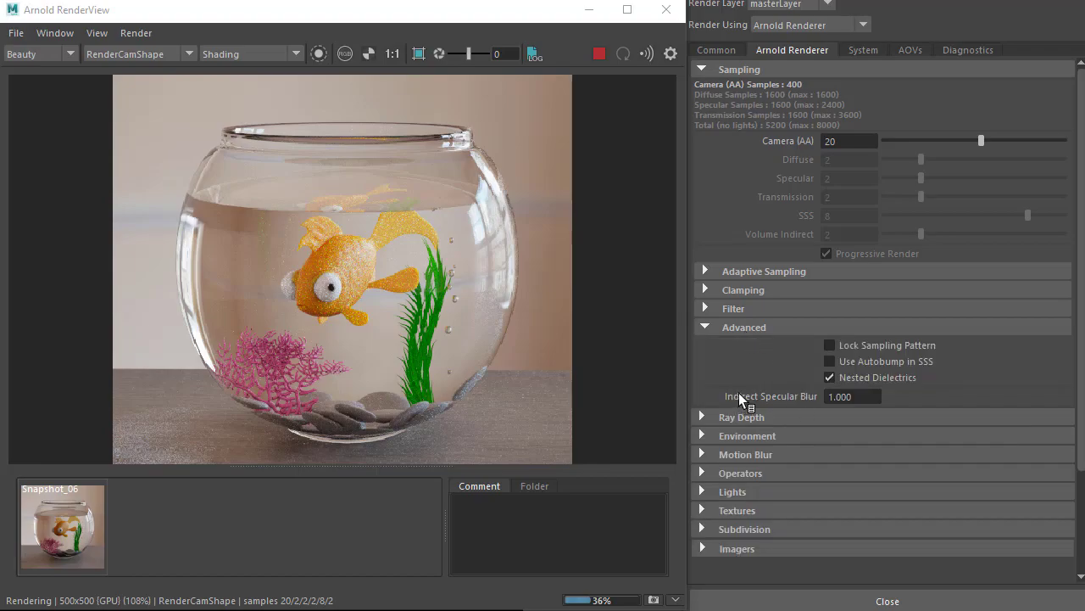